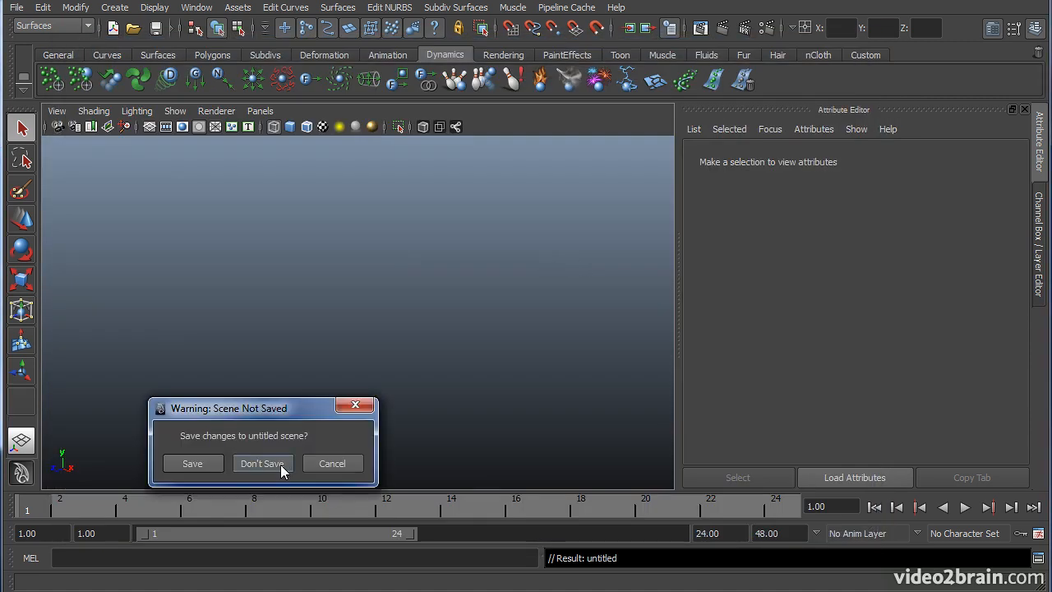
- Open the still-life scene without saving the untitled one, and show the side viewport maximized through the persp camera
left_click(280, 465)
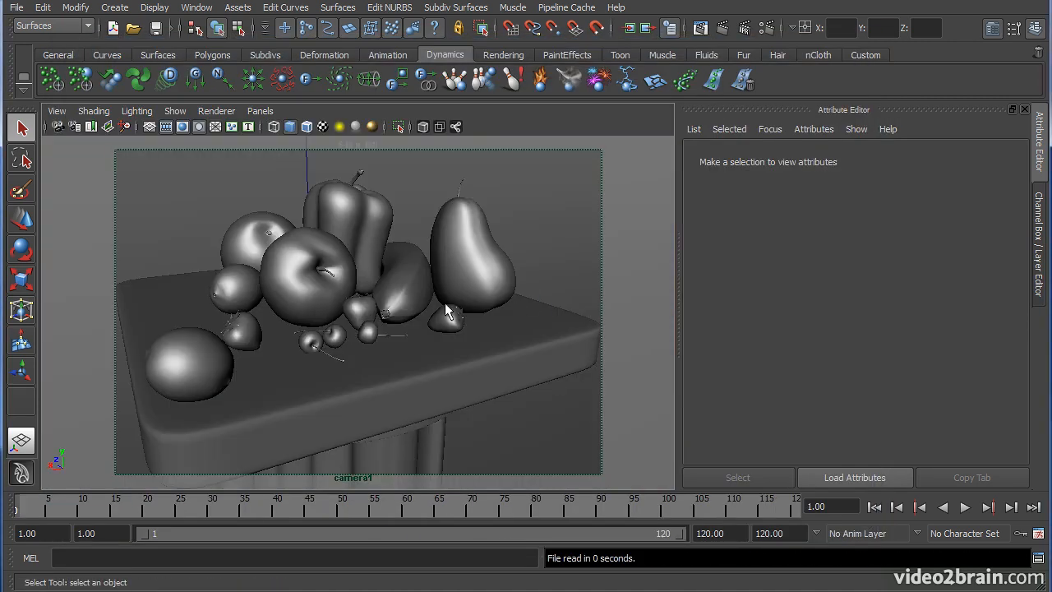
key("space")
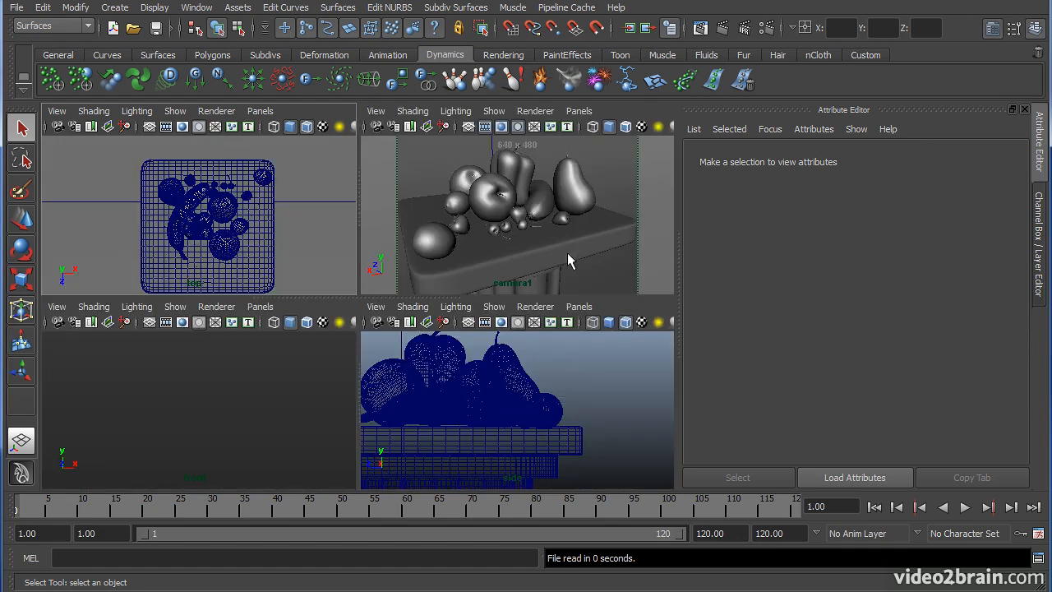
left_click(579, 307)
mouse_move(606, 320)
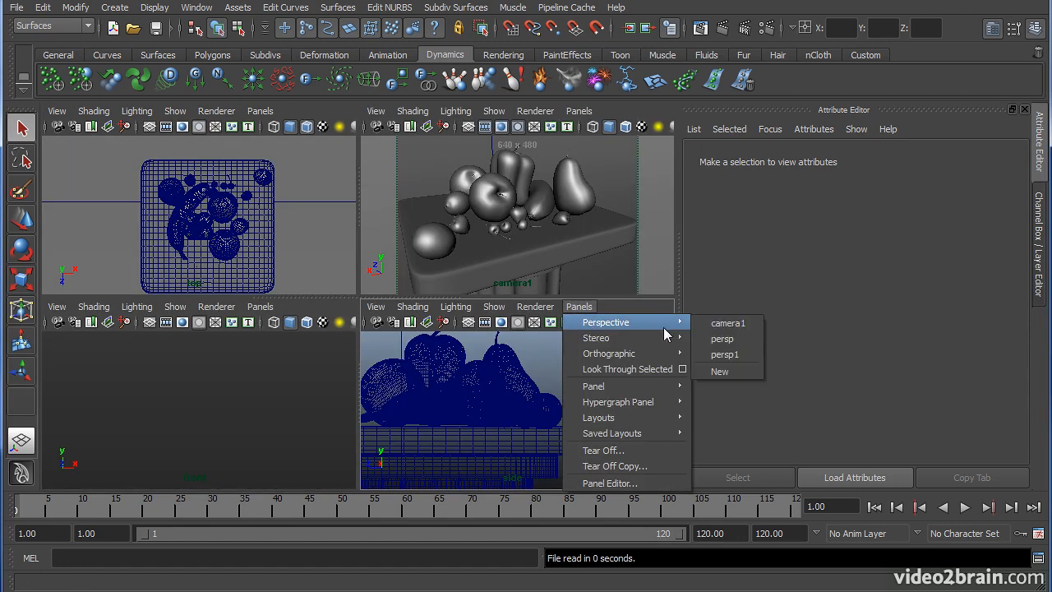
left_click(724, 337)
key("space")
- Frame the whole pedestal in the perspective view and display it using the scene's lights
left_click_drag(548, 390, 395, 361, "alt")
middle_click_drag(430, 320, 415, 278, "alt")
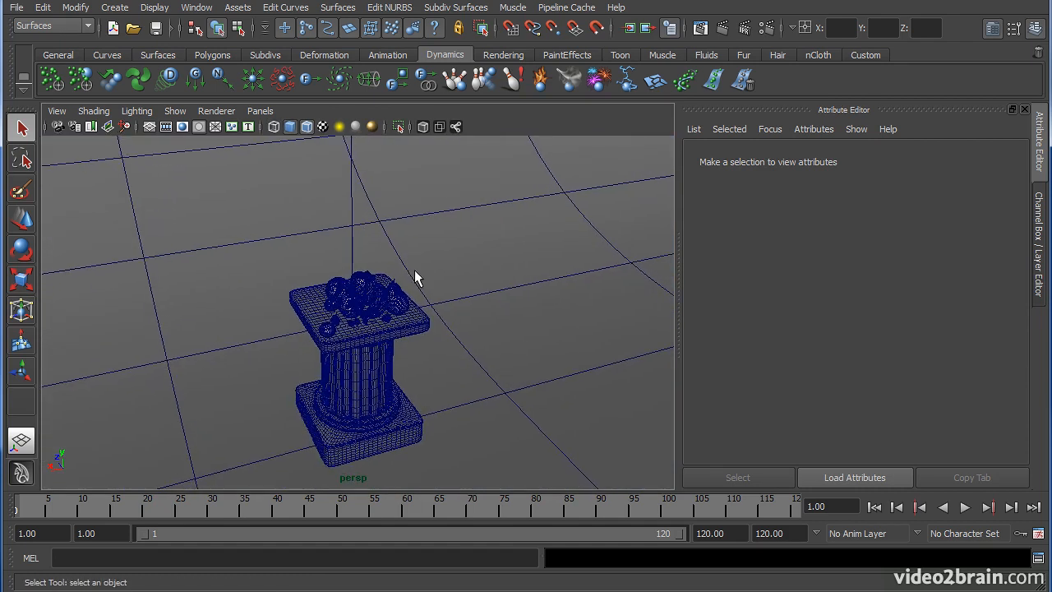
key("7")
left_click_drag(415, 278, 313, 291, "alt")
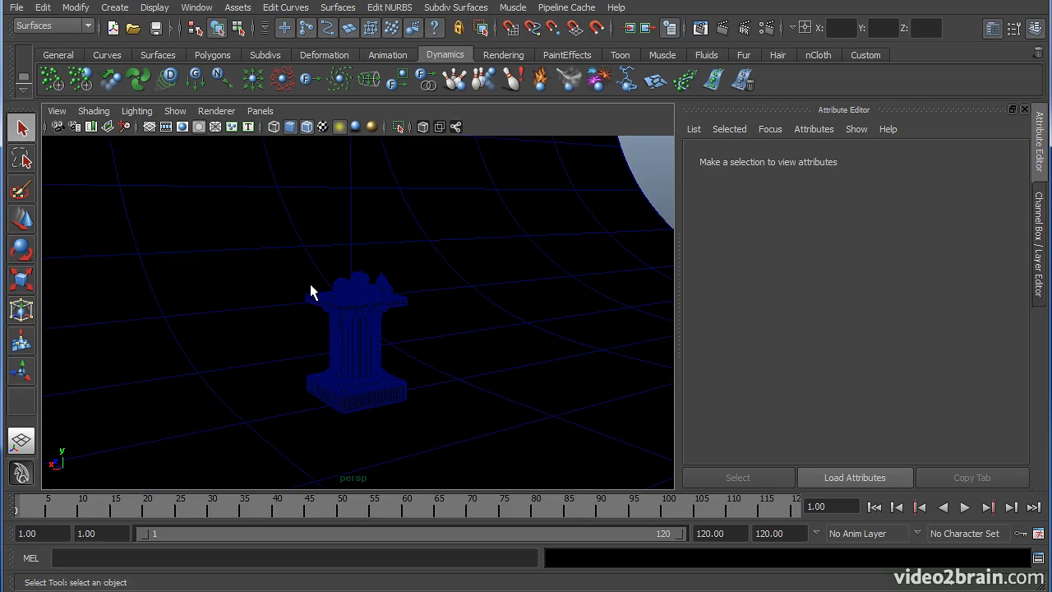
- Create a directional light and rotate it to about -143, 3, -63 degrees so it lights the pedestal and backdrop
left_click(114, 7)
mouse_move(155, 95)
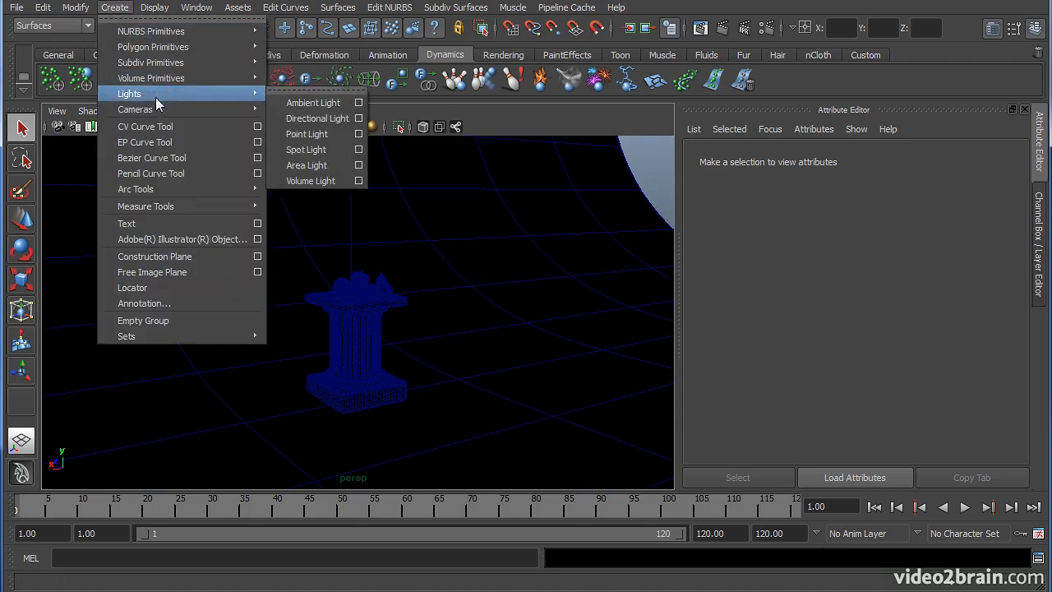
left_click(317, 118)
key("e")
mouse_move(361, 337)
left_mouse_down()
mouse_move(418, 389)
mouse_move(386, 364)
mouse_move(399, 413)
mouse_move(383, 342)
mouse_move(372, 340)
mouse_move(377, 352)
mouse_move(396, 340)
left_mouse_up()
left_click(366, 352)
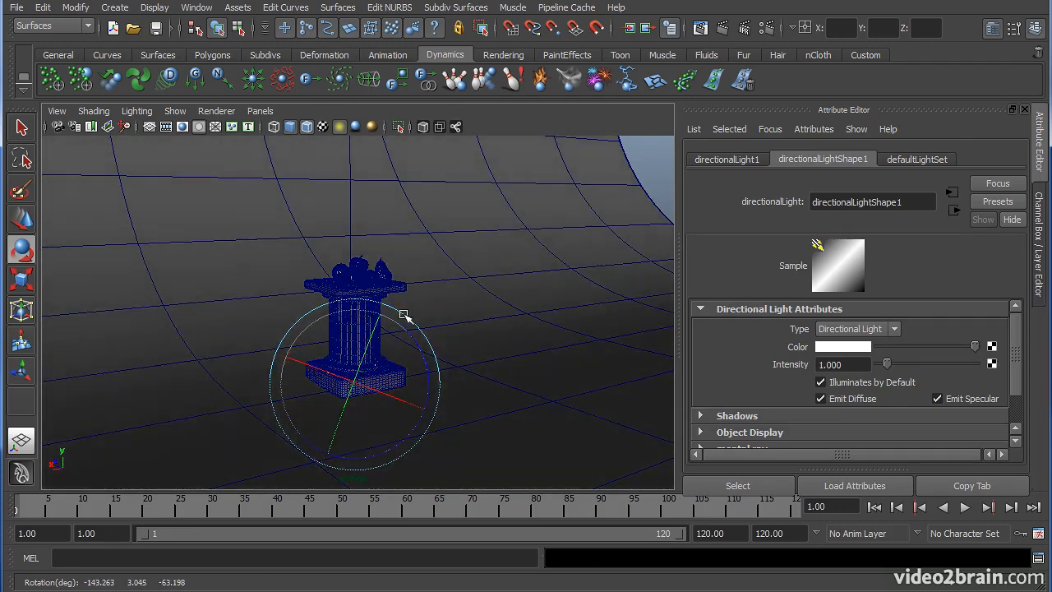
- Render the camera1 view with Maya Software and keep the image in the Render View
key("space")
key("space")
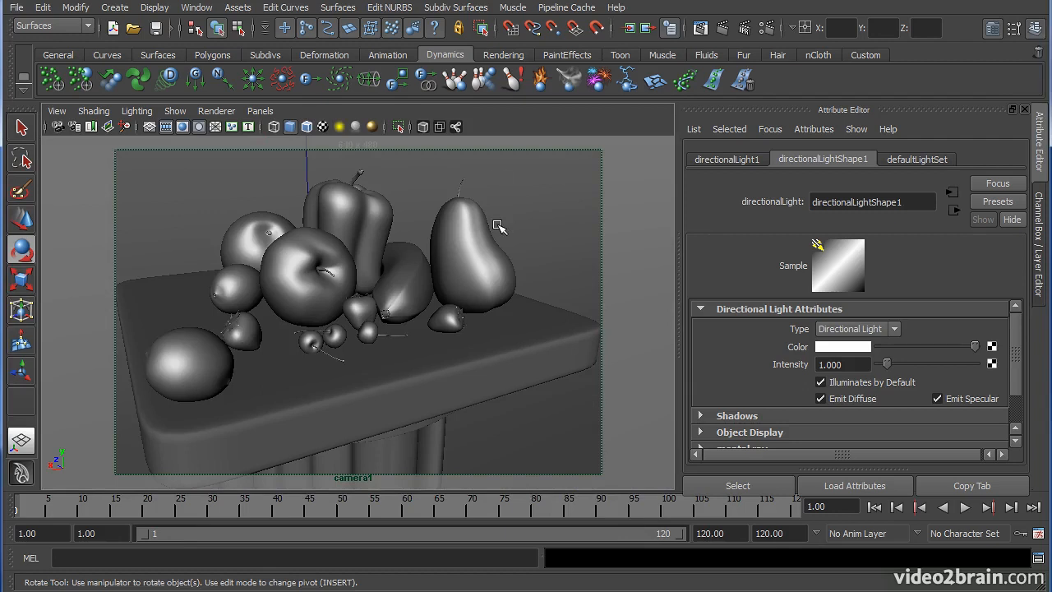
left_click(737, 36)
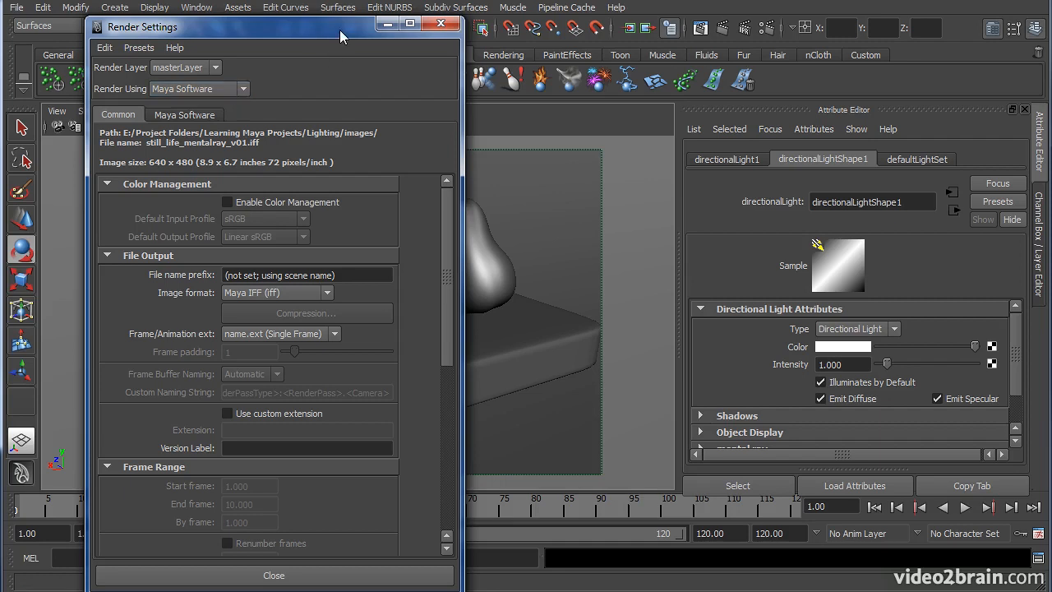
left_click_drag(340, 30, 0, 33)
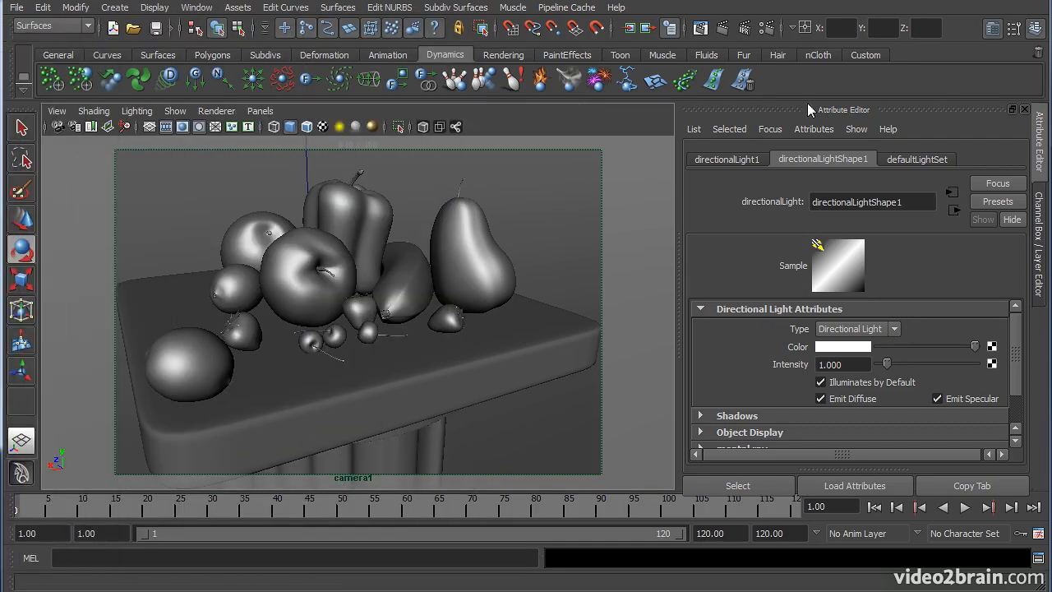
left_click(723, 28)
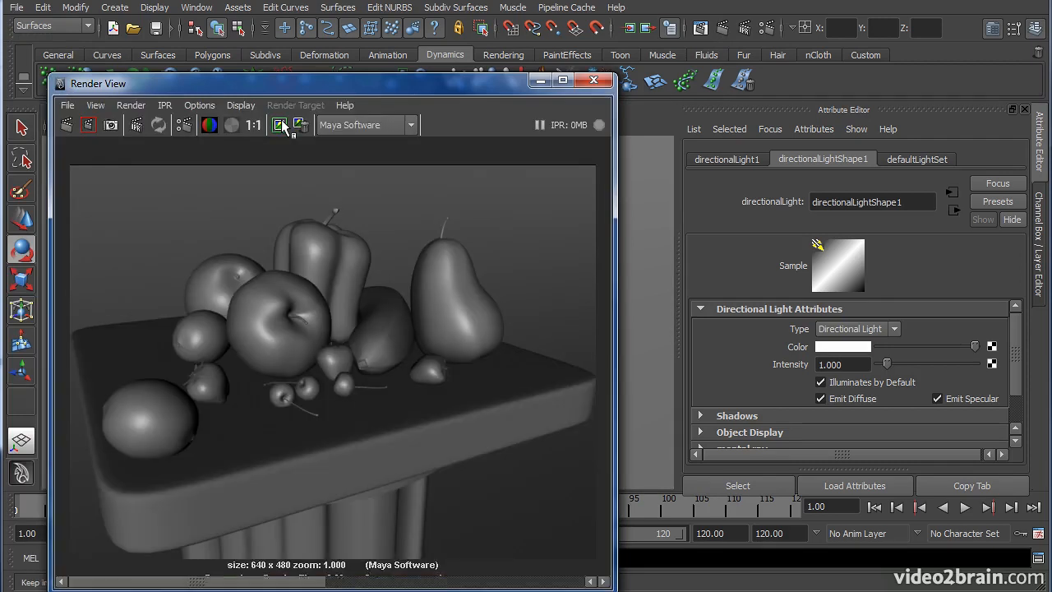
- Set the renderer to mental ray in the Render Settings
left_click(410, 125)
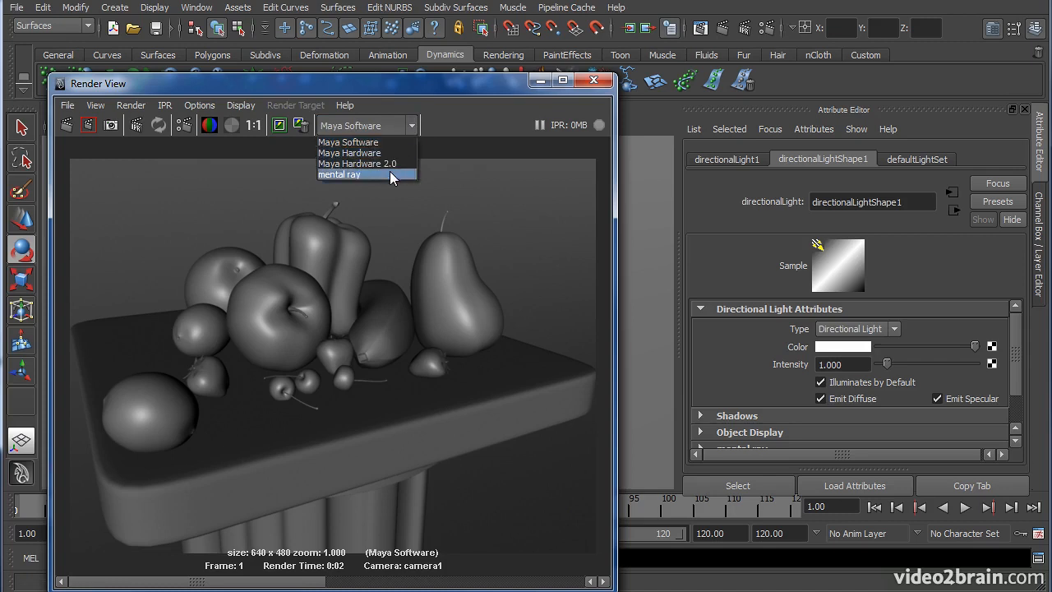
left_click(382, 85)
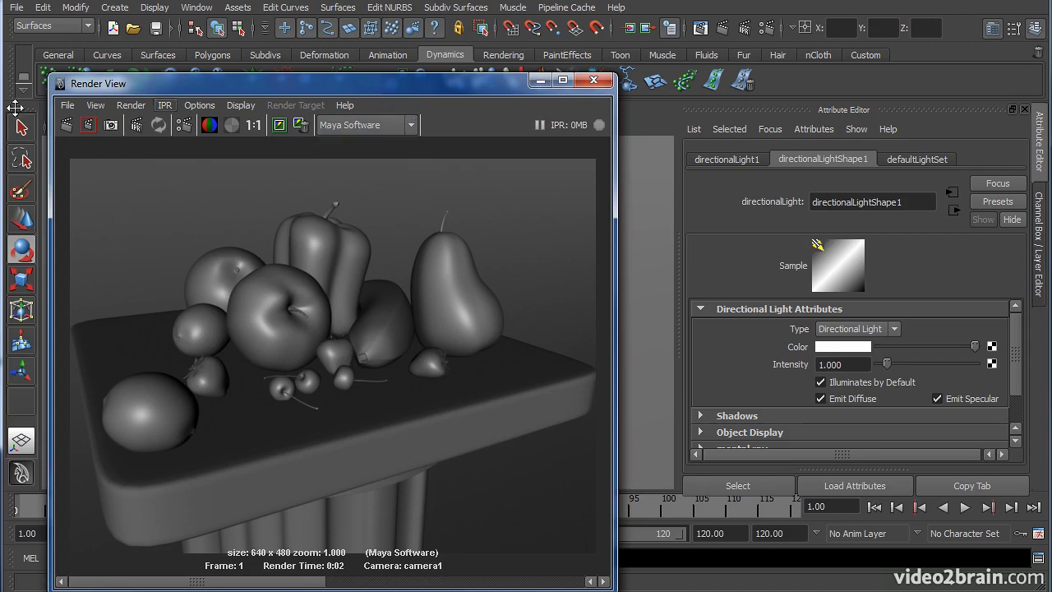
left_click(184, 125)
left_click_drag(307, 9, 360, 24)
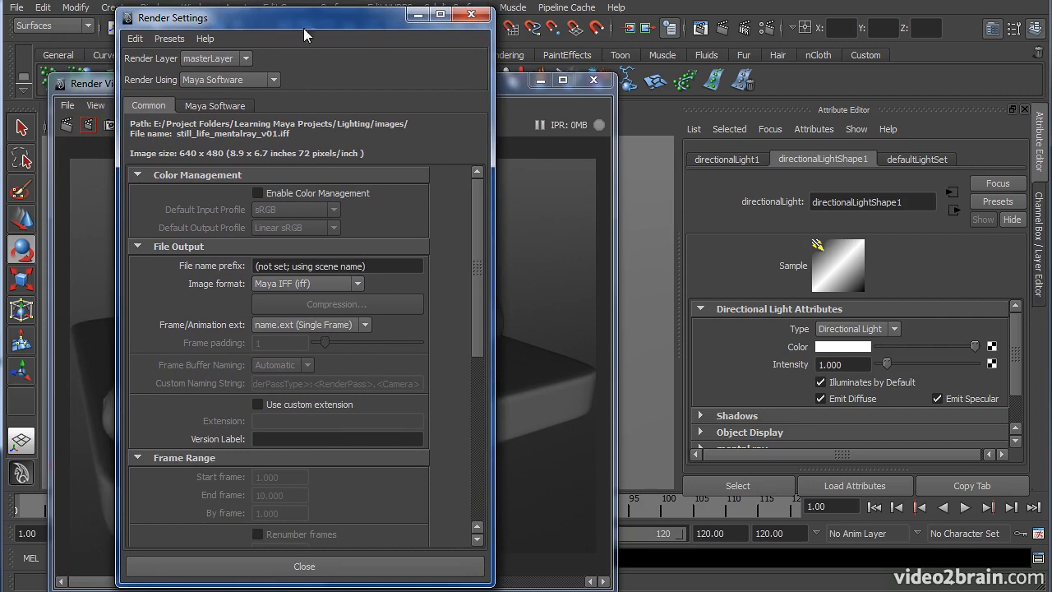
left_click(267, 80)
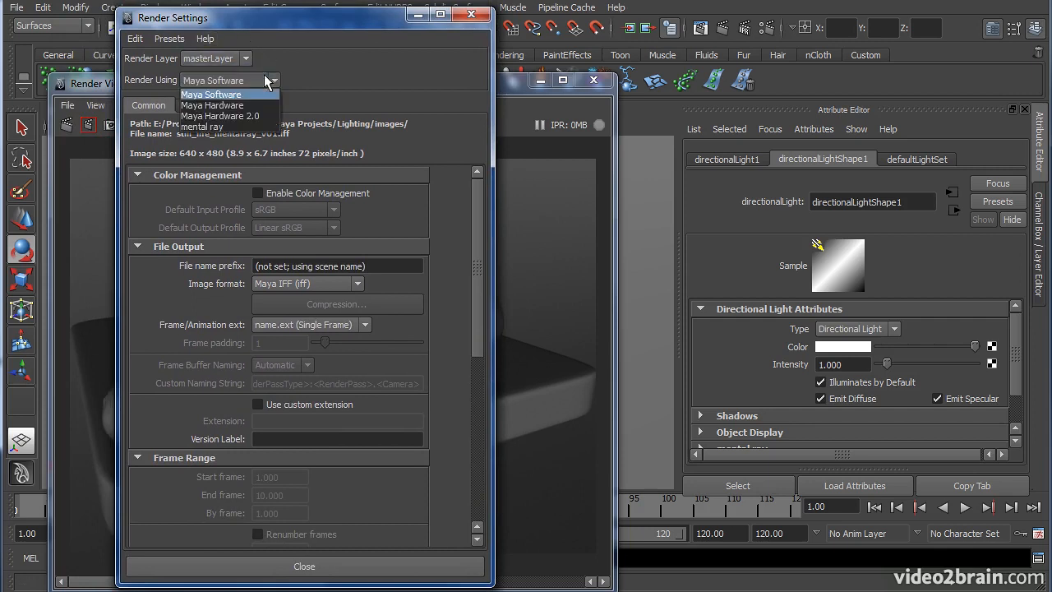
left_click(205, 126)
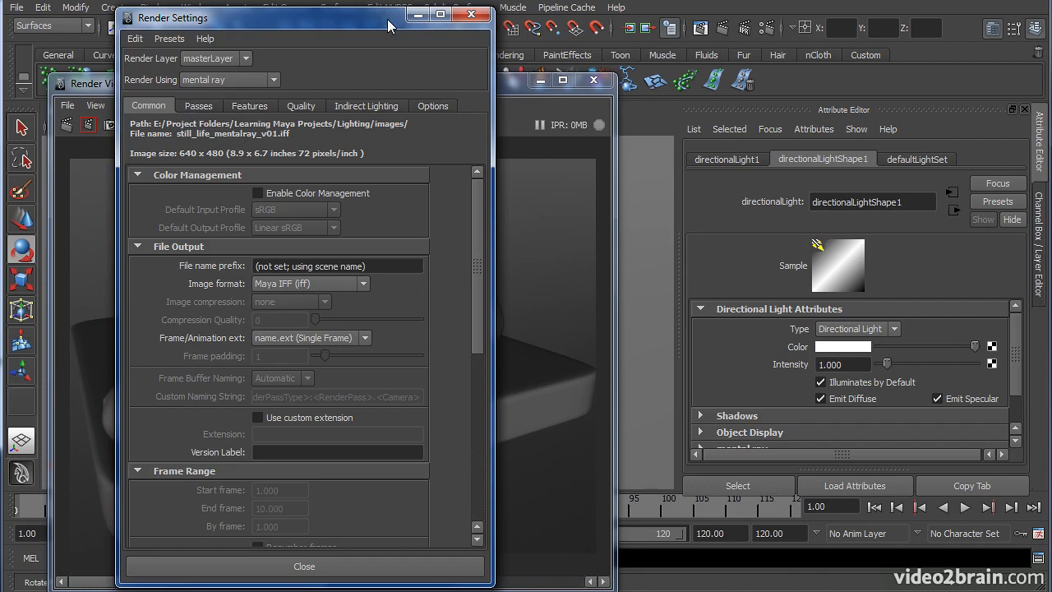
- Render the fruit still life with mental ray in the Render View
left_click_drag(388, 20, 0, 38)
left_click_drag(326, 88, 352, 83)
left_click(94, 120)
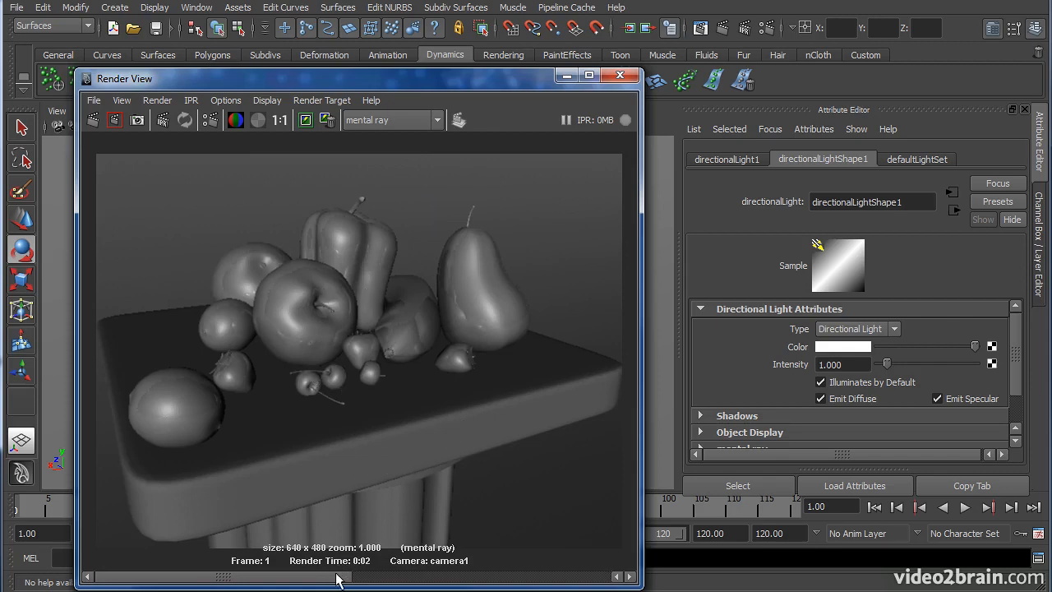
- Compare the mental ray render with the stored Maya Software render
left_click(481, 576)
left_click_drag(447, 569, 280, 582)
left_click_drag(435, 78, 413, 37)
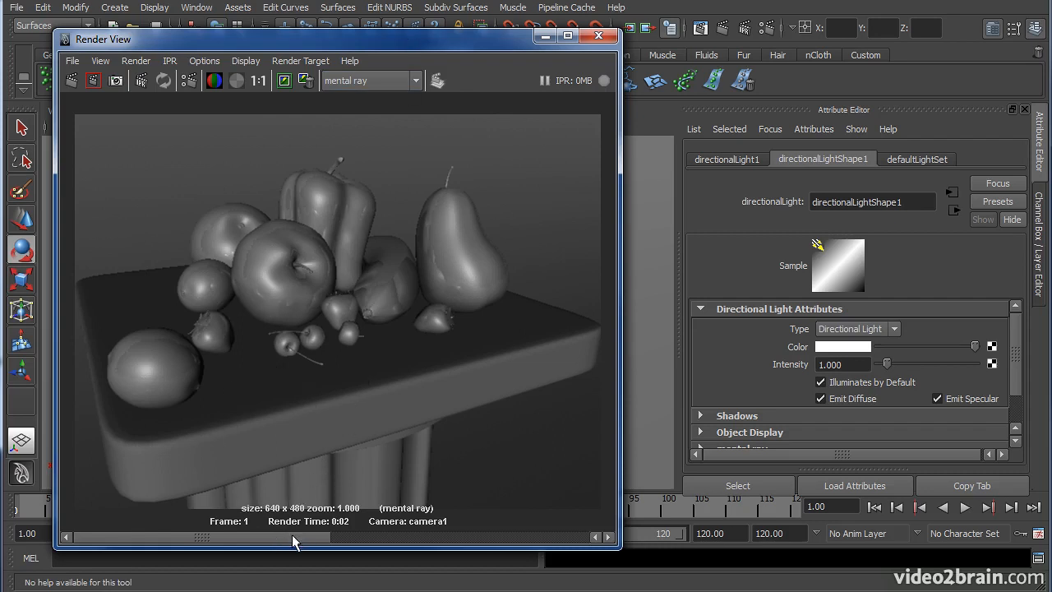
left_click_drag(303, 535, 467, 544)
- Turn off Raytracing in the mental ray Quality settings, re-render the scene and compare it with the stored image
left_click_drag(0, 46, 231, 23)
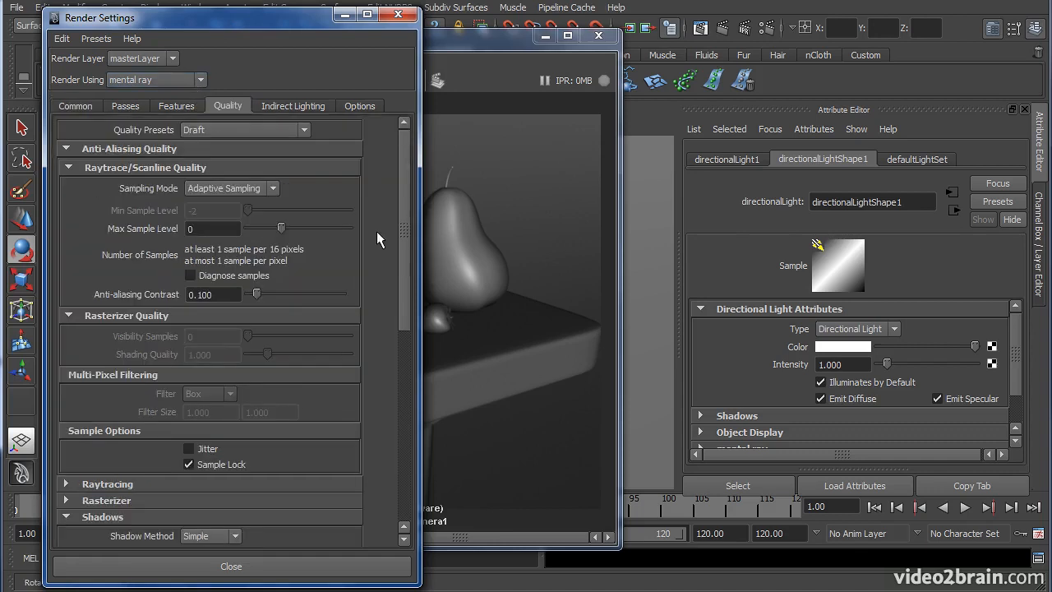
left_click(110, 484)
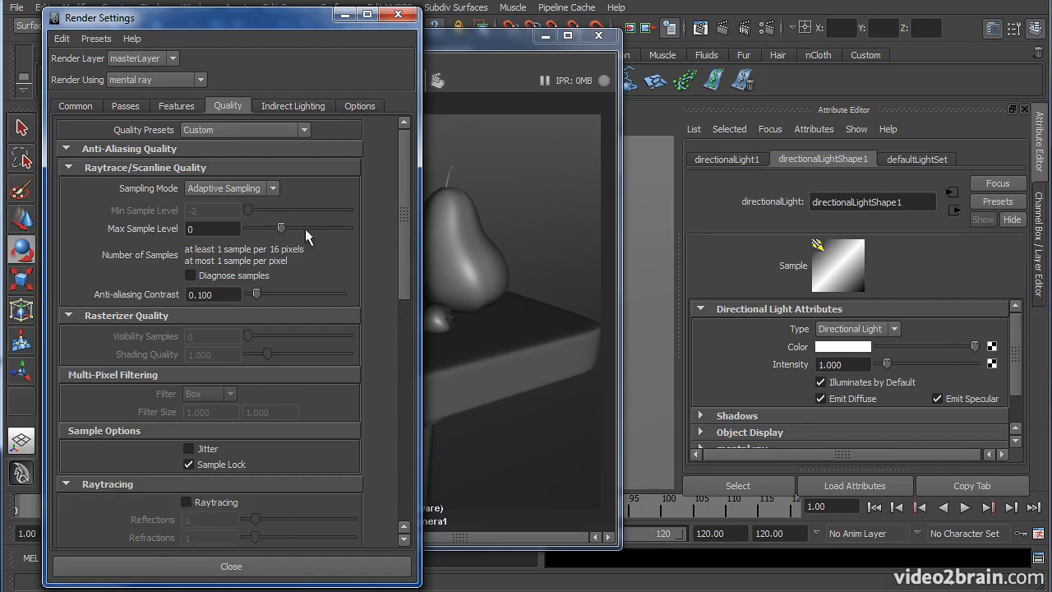
left_click(456, 37)
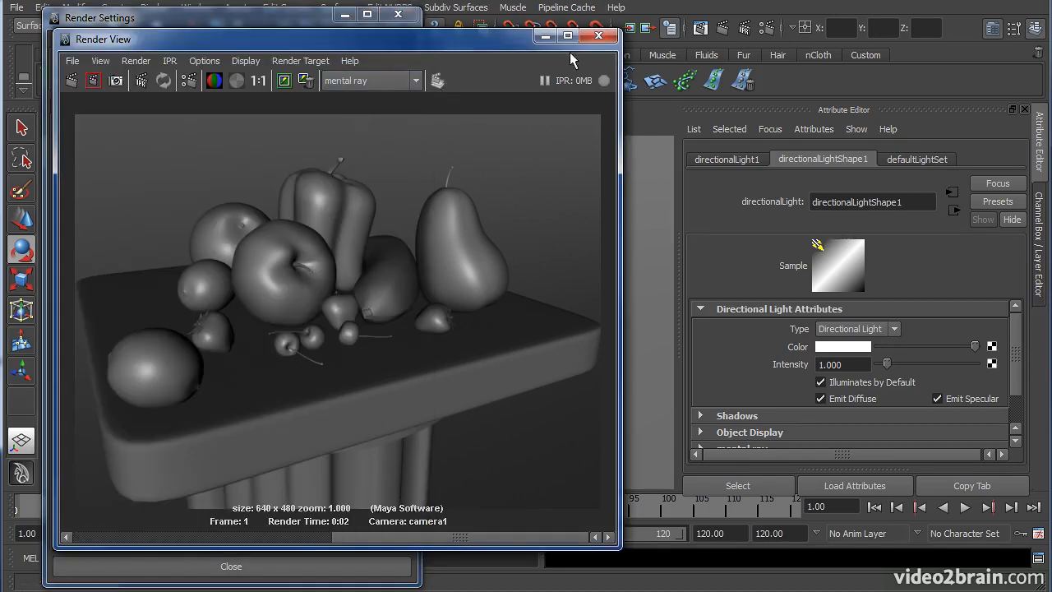
left_click(73, 81)
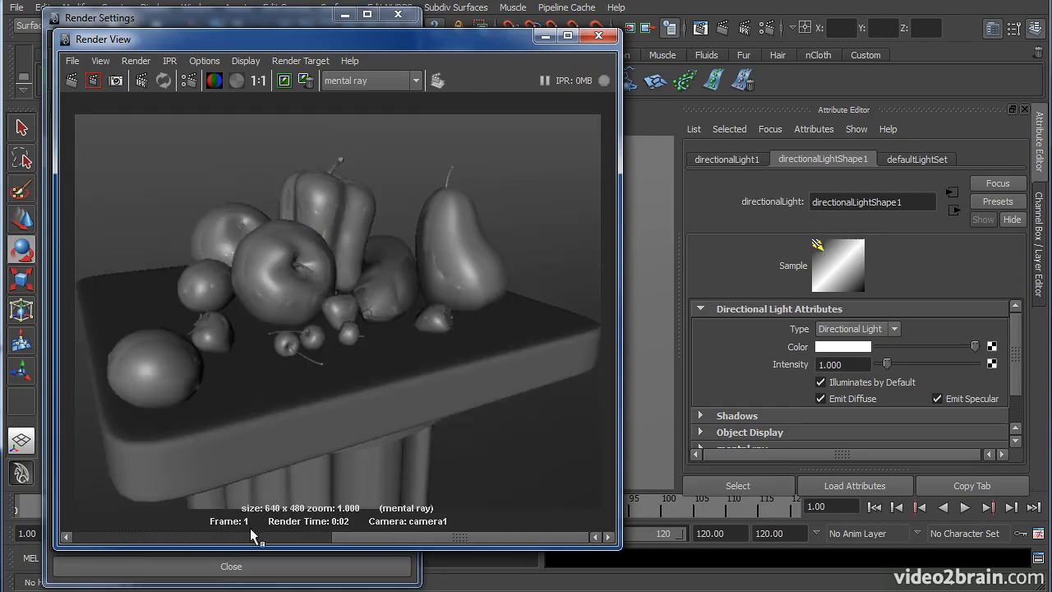
left_click(250, 537)
left_click_drag(249, 539, 311, 543)
- Examine the mental ray Common settings and the Draft preset's raytracing and anti-aliasing options
left_click(206, 18)
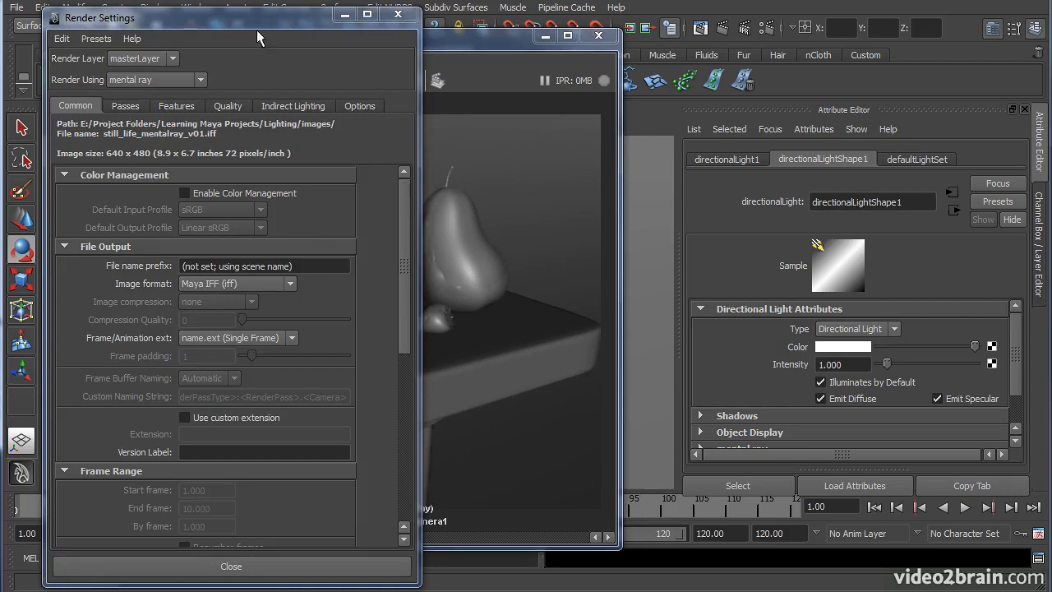
left_click_drag(206, 21, 218, 15)
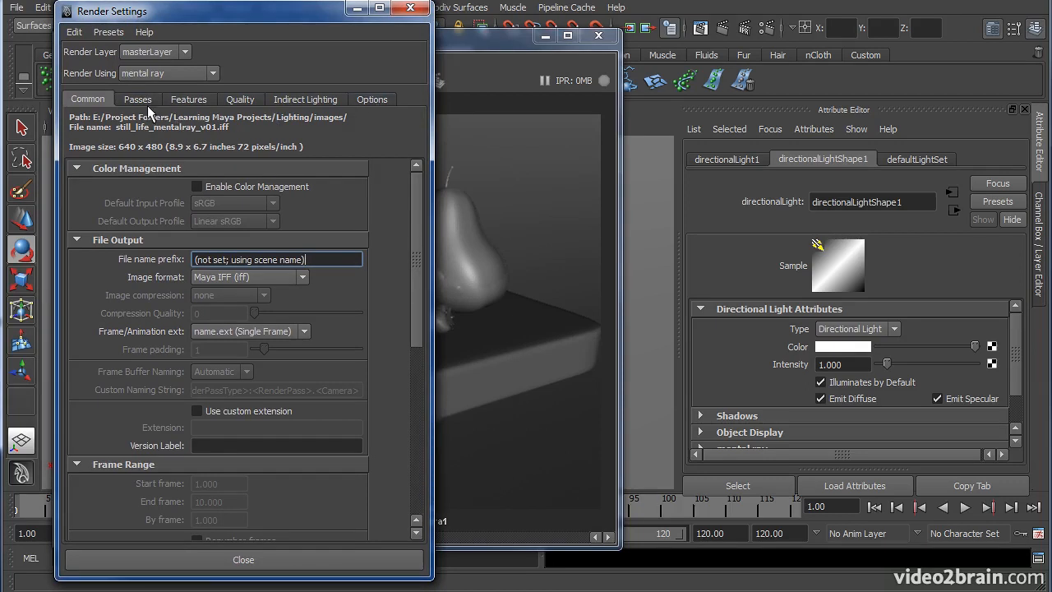
left_click_drag(413, 238, 410, 189)
left_click(230, 99)
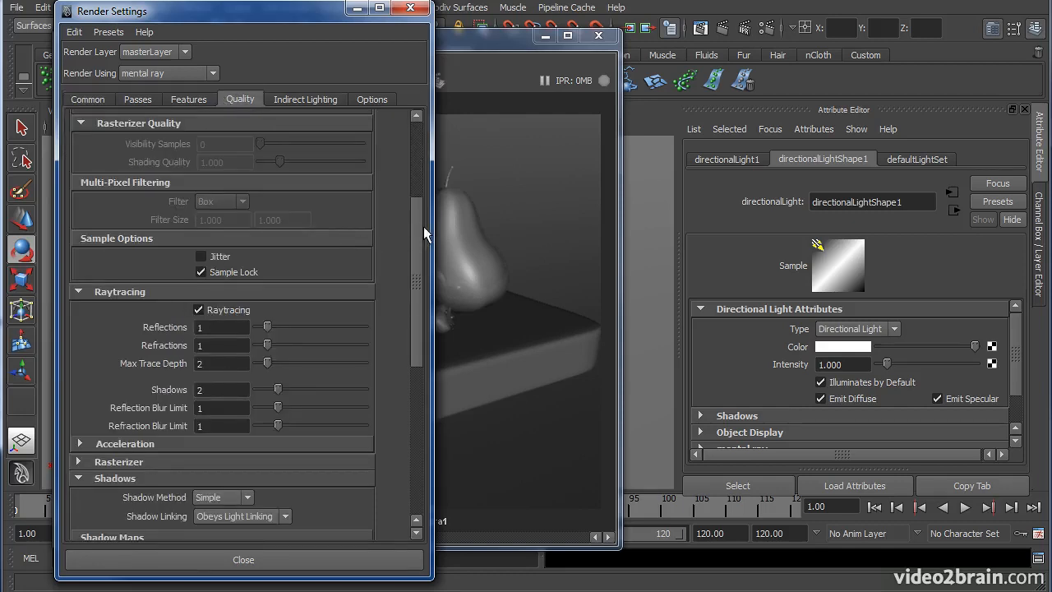
left_click_drag(415, 199, 417, 122)
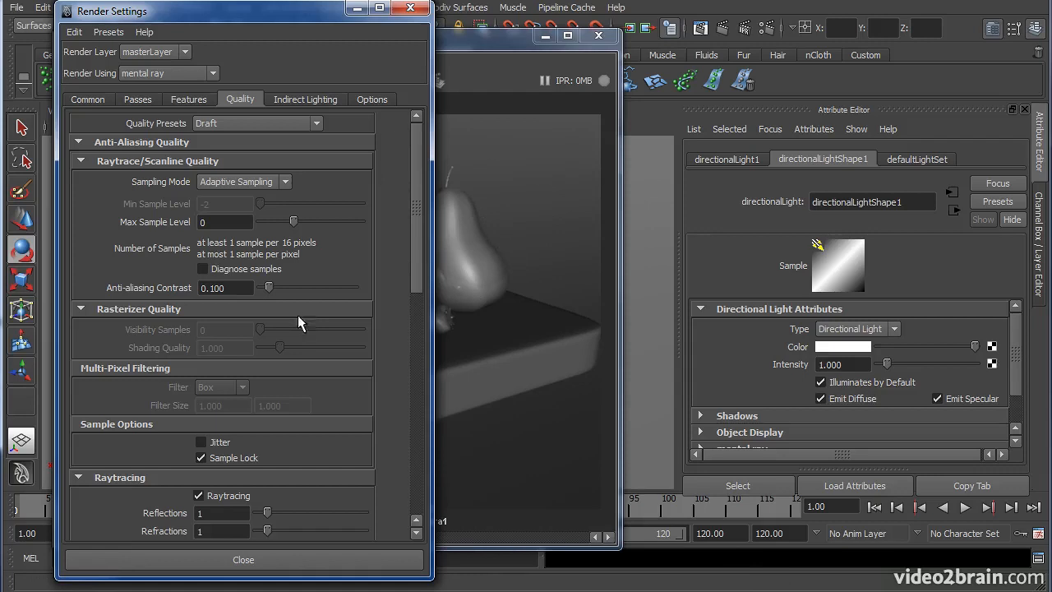
- Set the Max Sample Level to -1 and re-render the scene with mental ray
left_click_drag(293, 221, 276, 223)
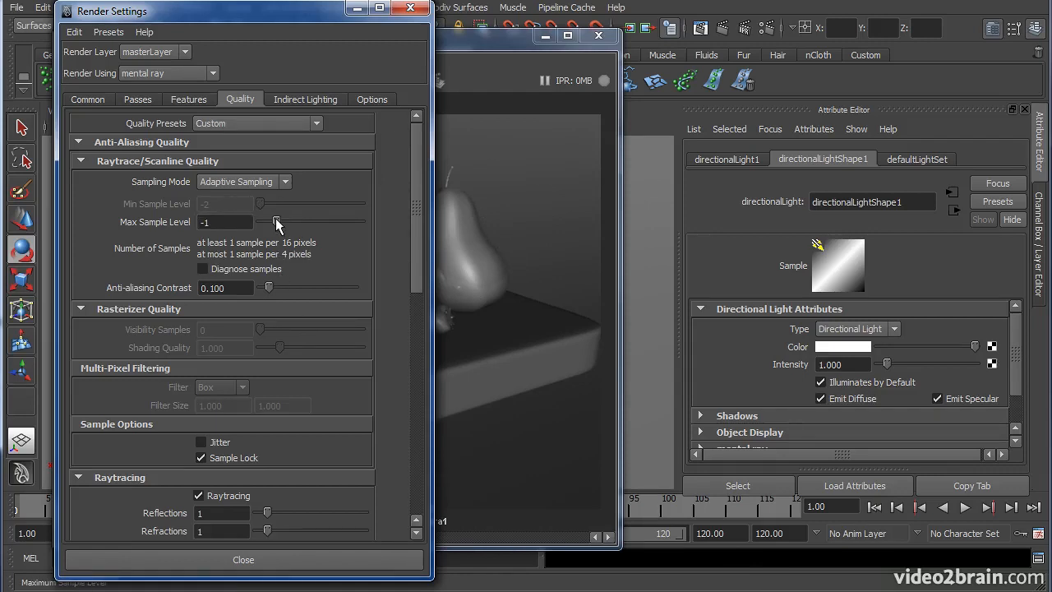
left_click_drag(293, 18, 0, 49)
left_click_drag(402, 43, 423, 23)
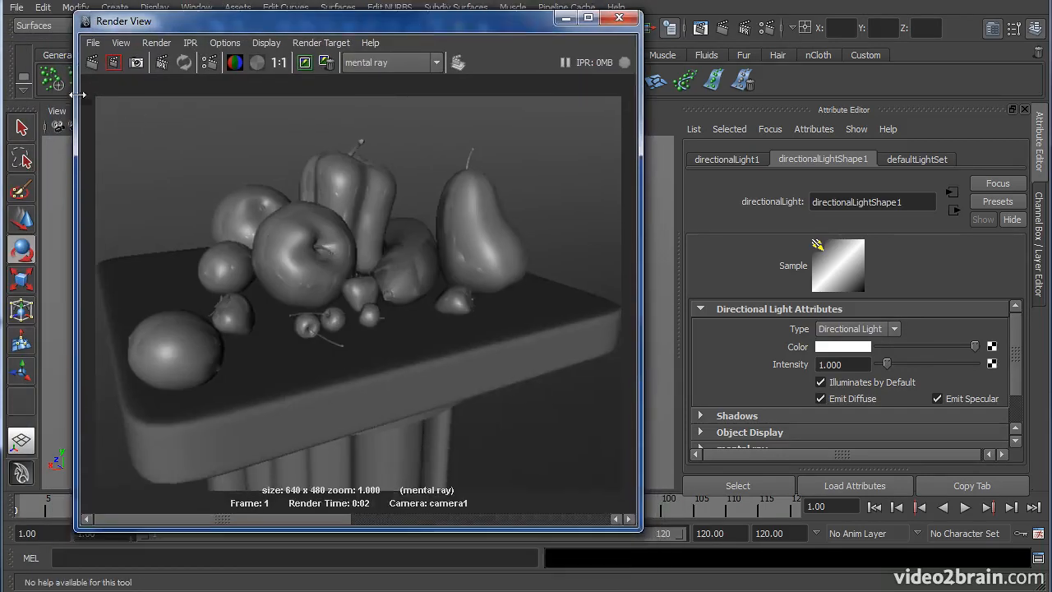
left_click(92, 63)
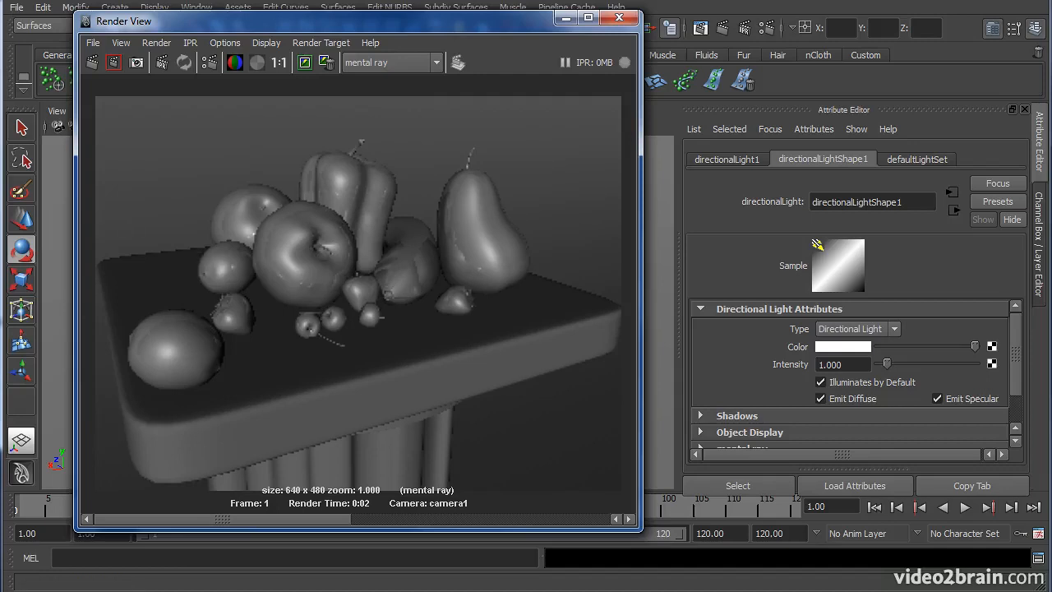
- Reopen the Render Settings, set the mental ray Max Sample Level to 2, and uncover the Render View again
left_click(225, 43)
left_click(255, 57)
left_click_drag(218, 39, 253, 40)
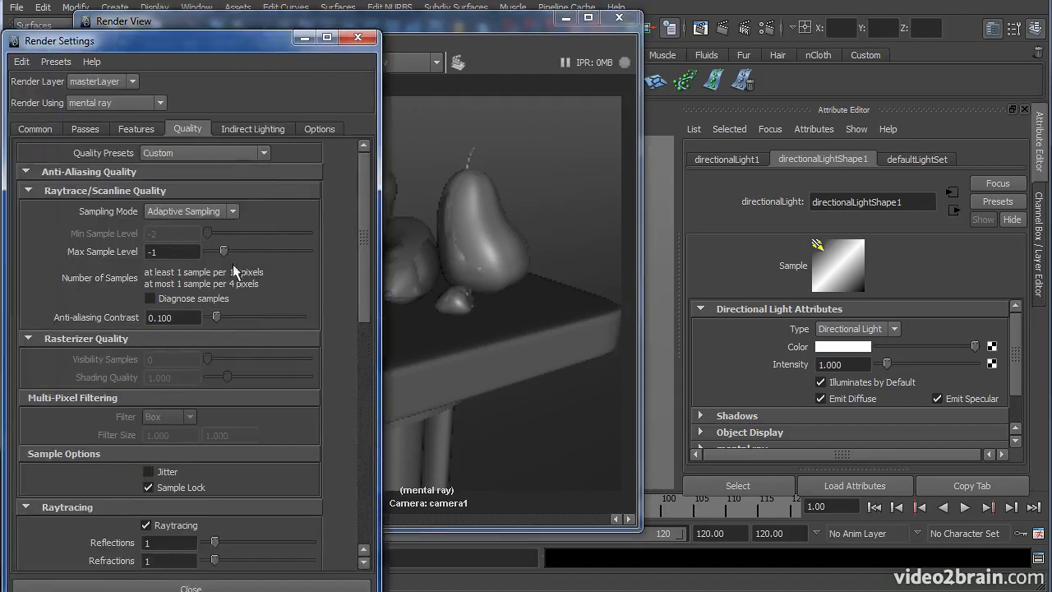
left_click_drag(225, 248, 264, 248)
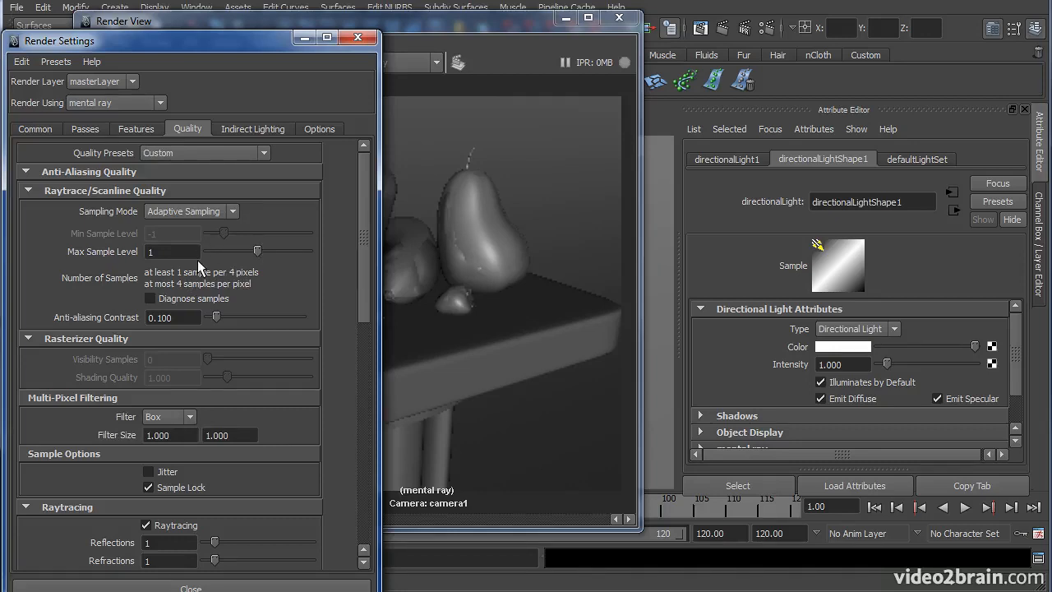
left_click_drag(258, 250, 273, 251)
left_click_drag(270, 46, 274, 34)
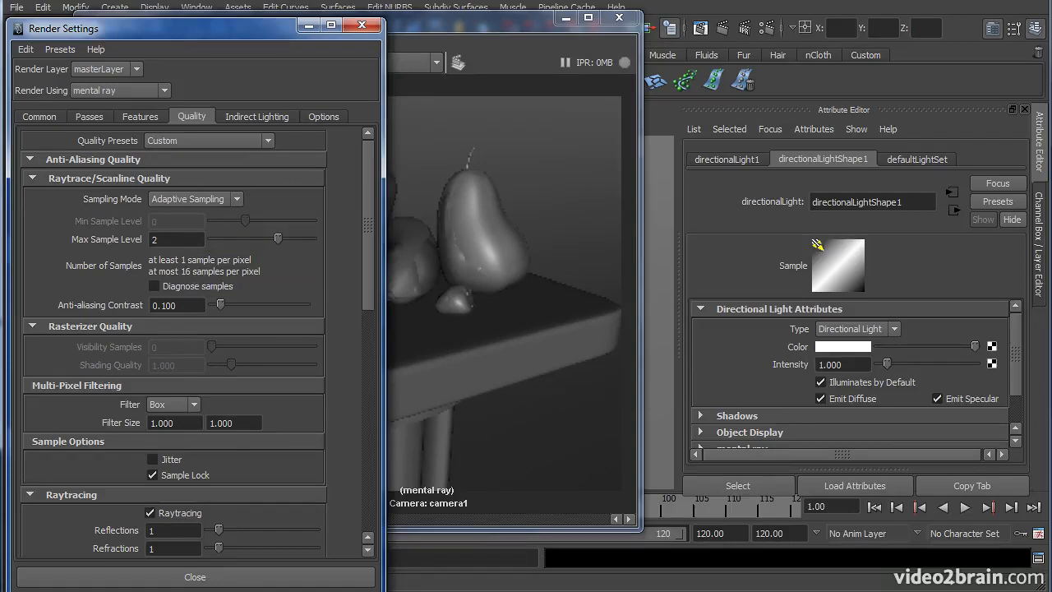
left_click_drag(197, 306, 146, 306)
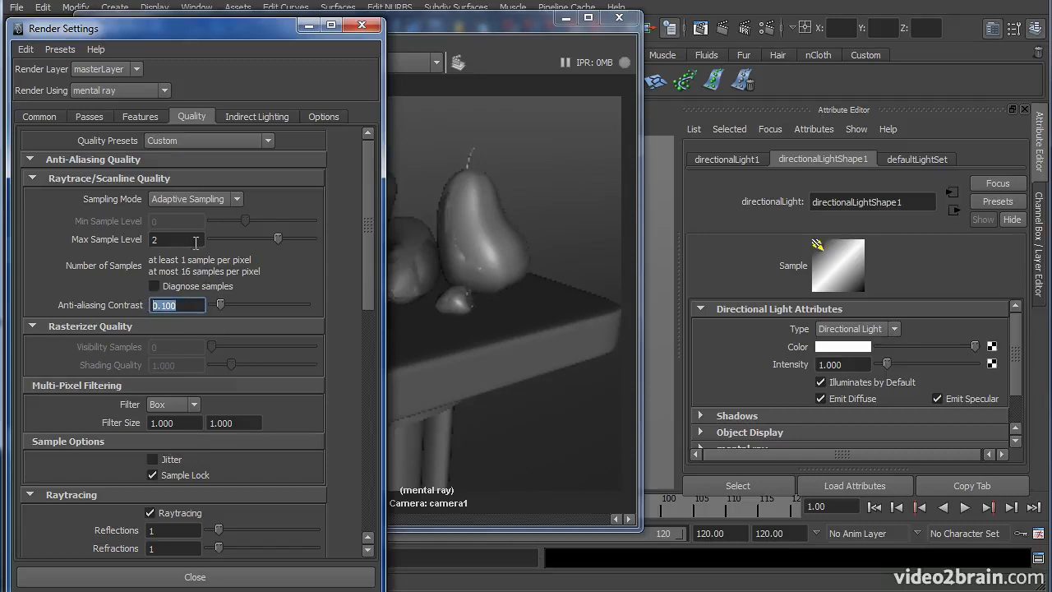
left_click_drag(185, 239, 148, 238)
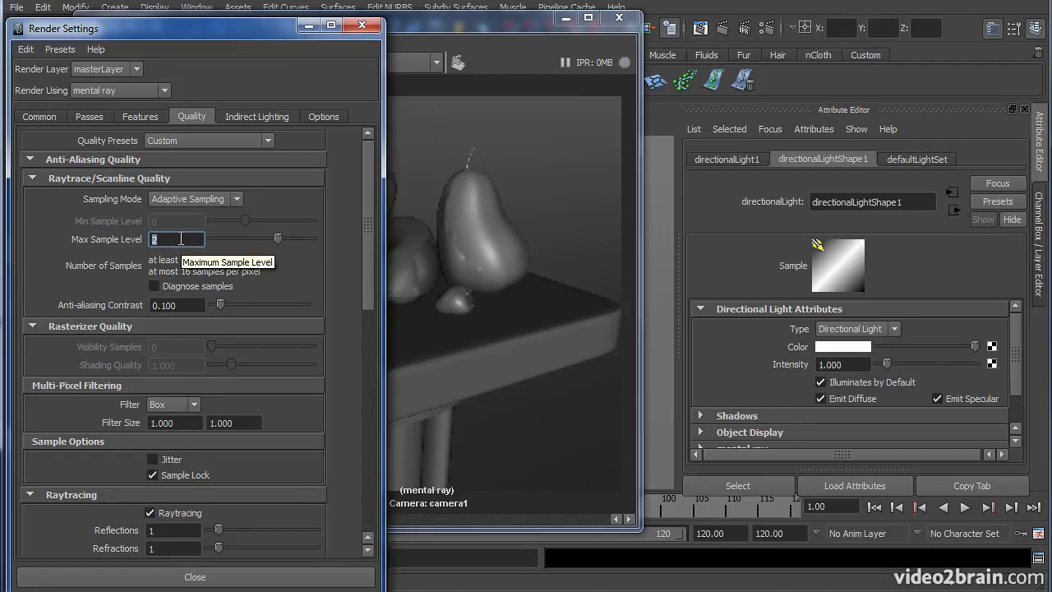
left_click_drag(275, 35, 0, 43)
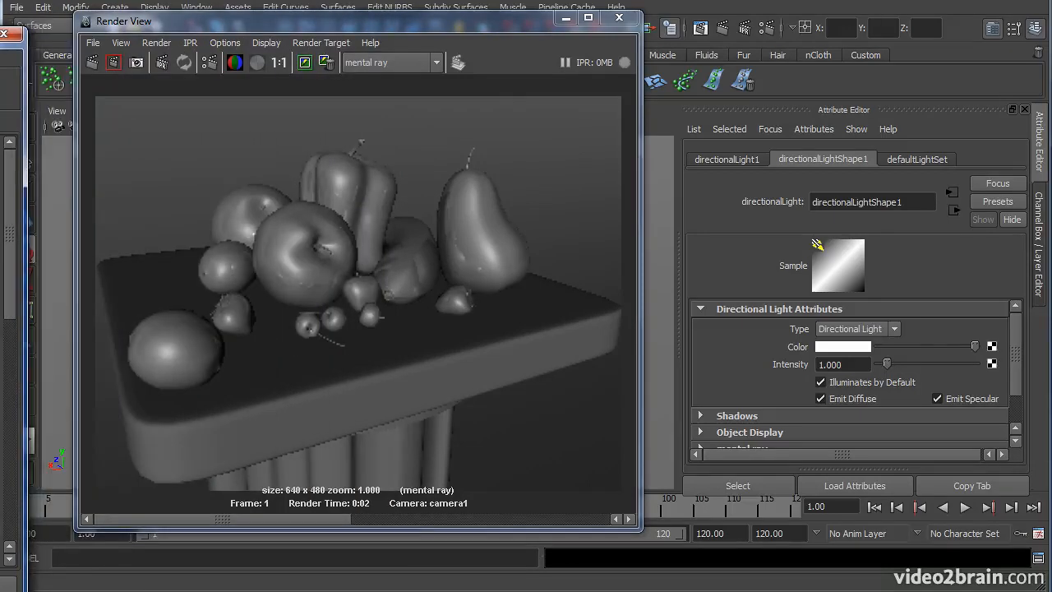
- Re-render the scene with mental ray and bring up the Raytracing section of the Quality settings
left_click(92, 62)
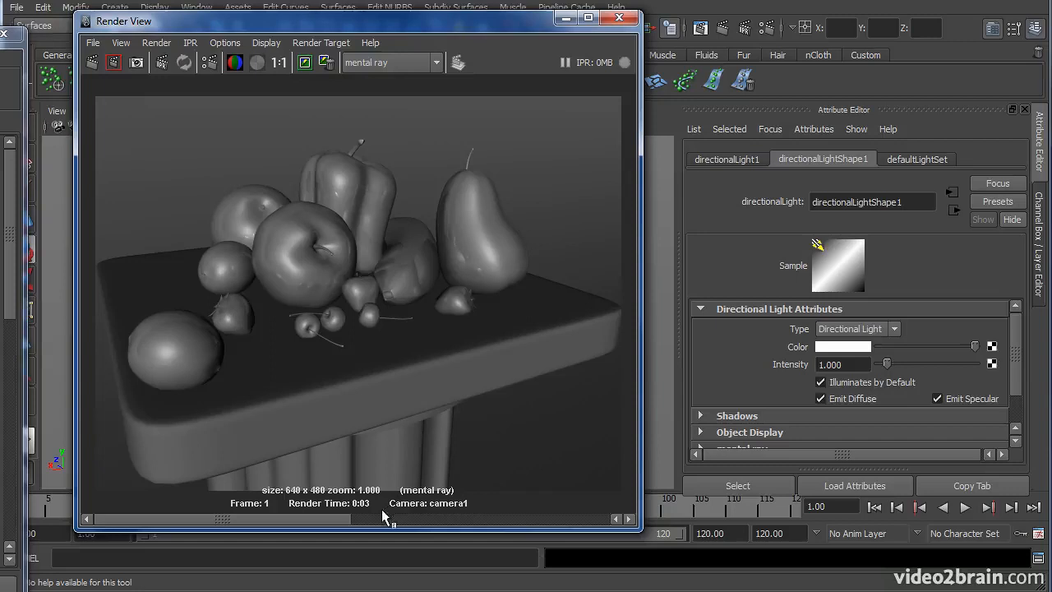
left_click_drag(0, 41, 224, 19)
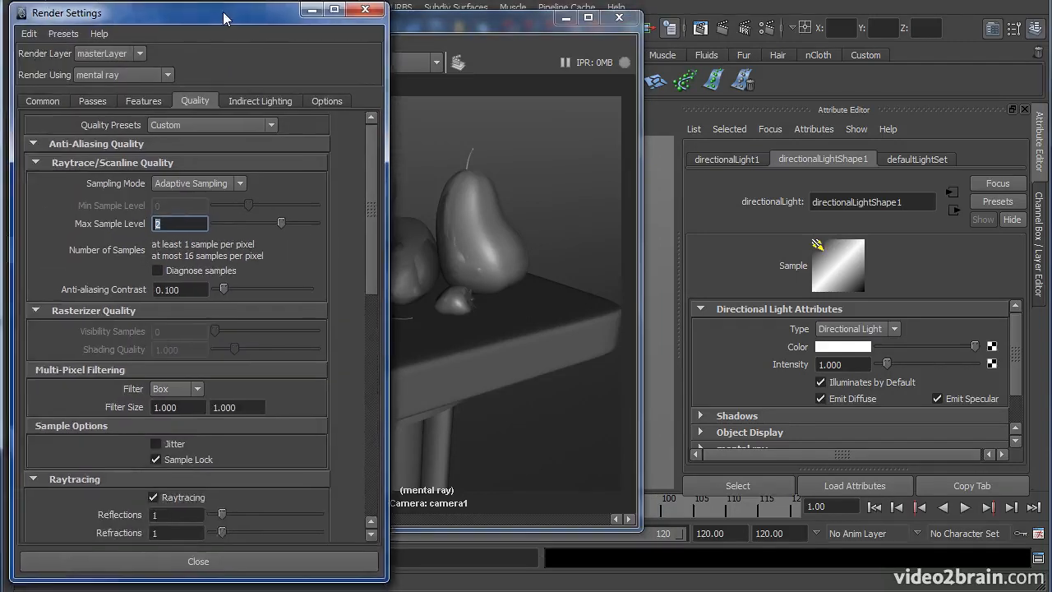
left_click_drag(372, 207, 379, 276)
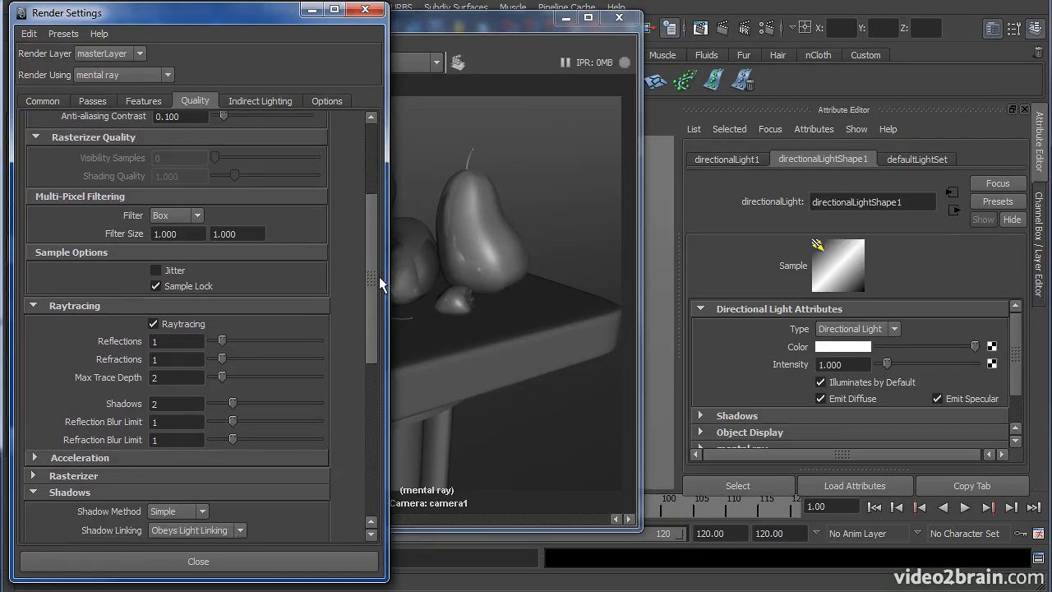
- Minimize the Render View, select the pear and graph its material network in the Hypershade
left_click(565, 17)
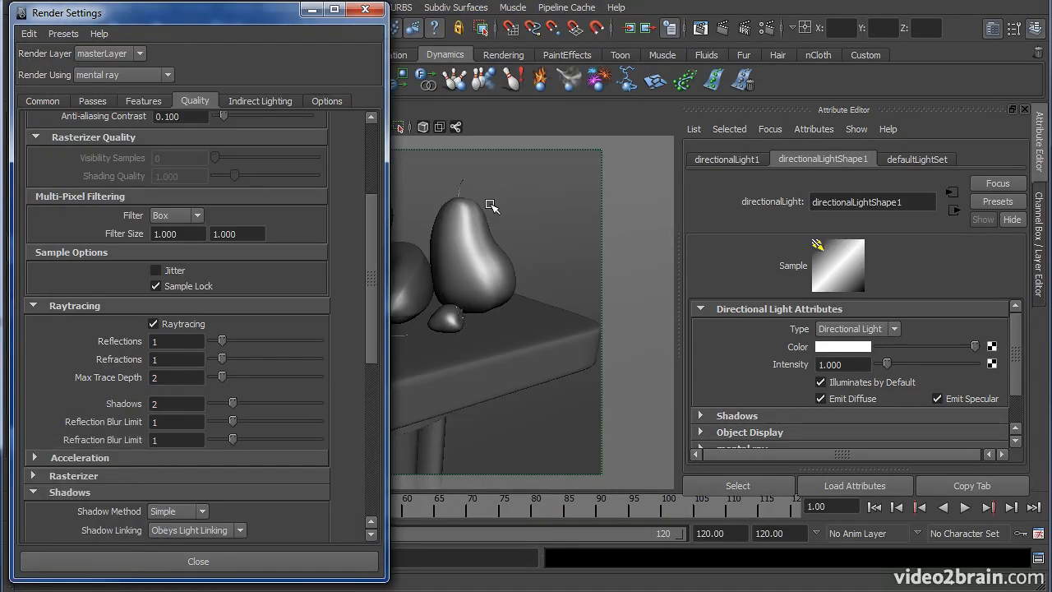
left_click(470, 224)
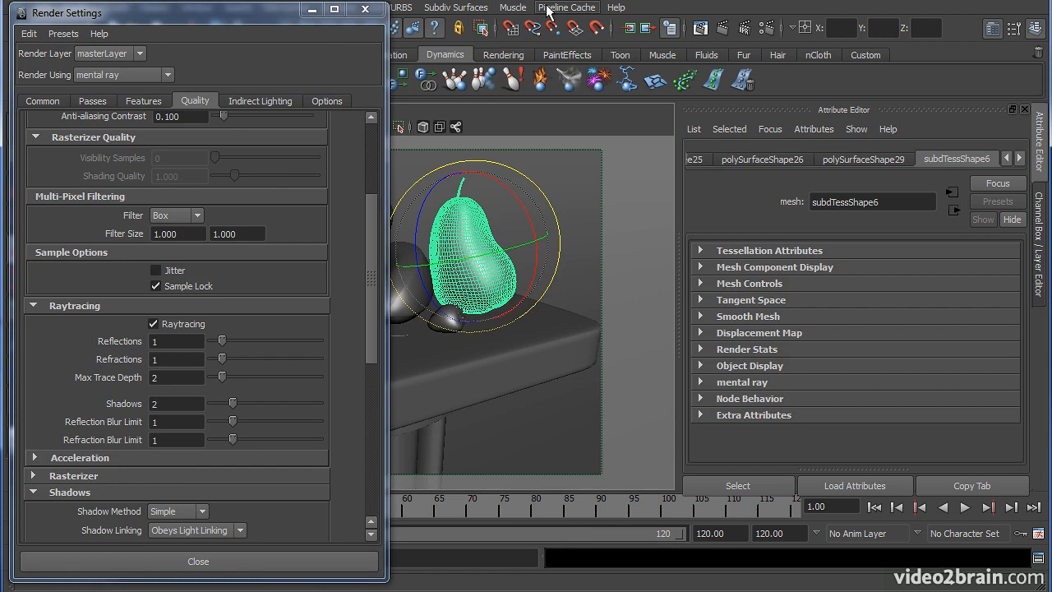
left_click_drag(283, 18, 313, 69)
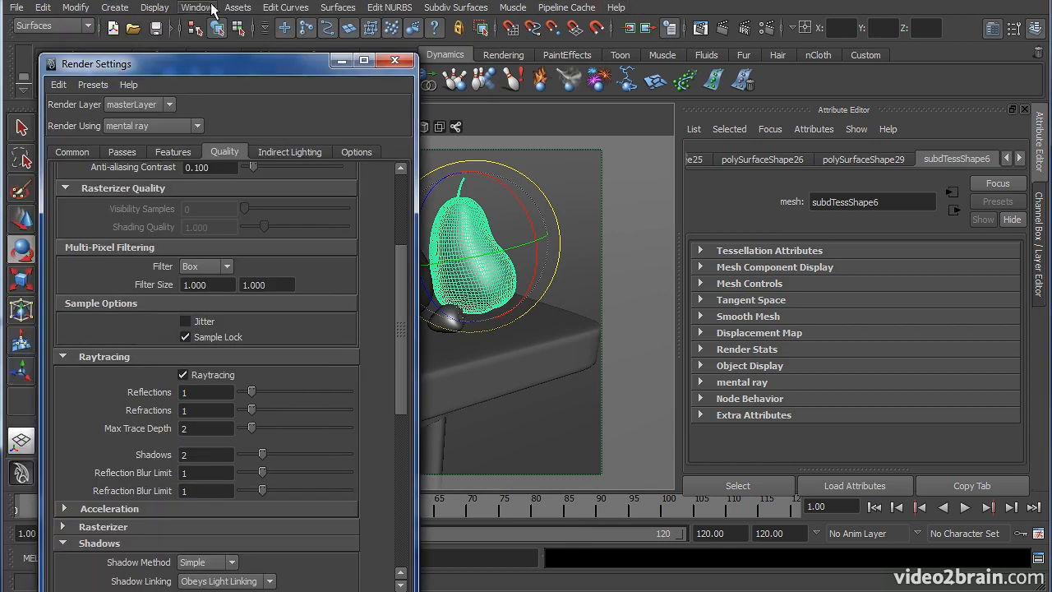
left_click(197, 7)
mouse_move(220, 37)
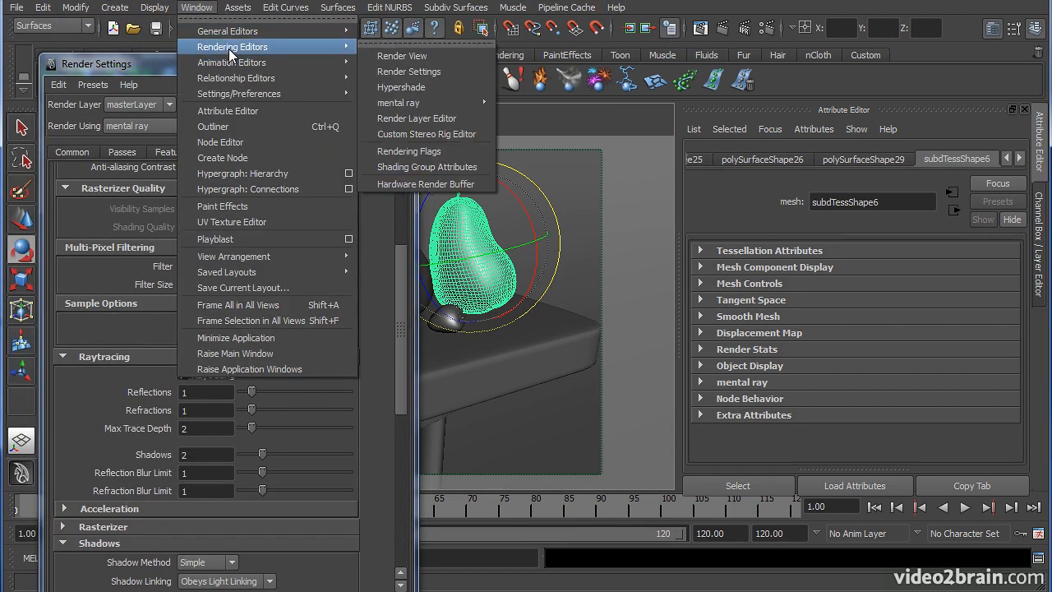
left_click(401, 87)
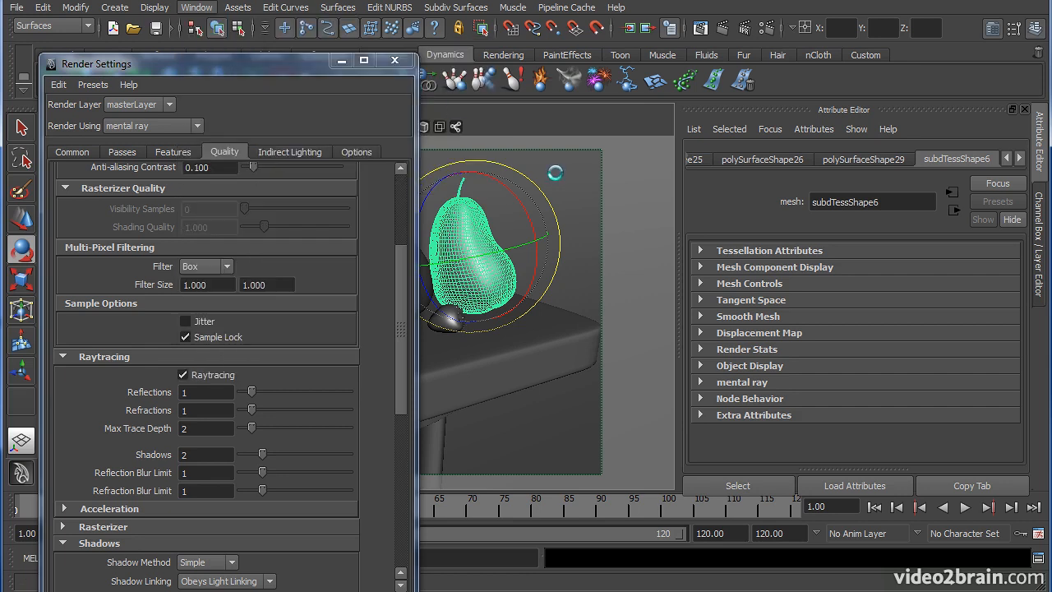
left_click_drag(617, 216, 628, 62)
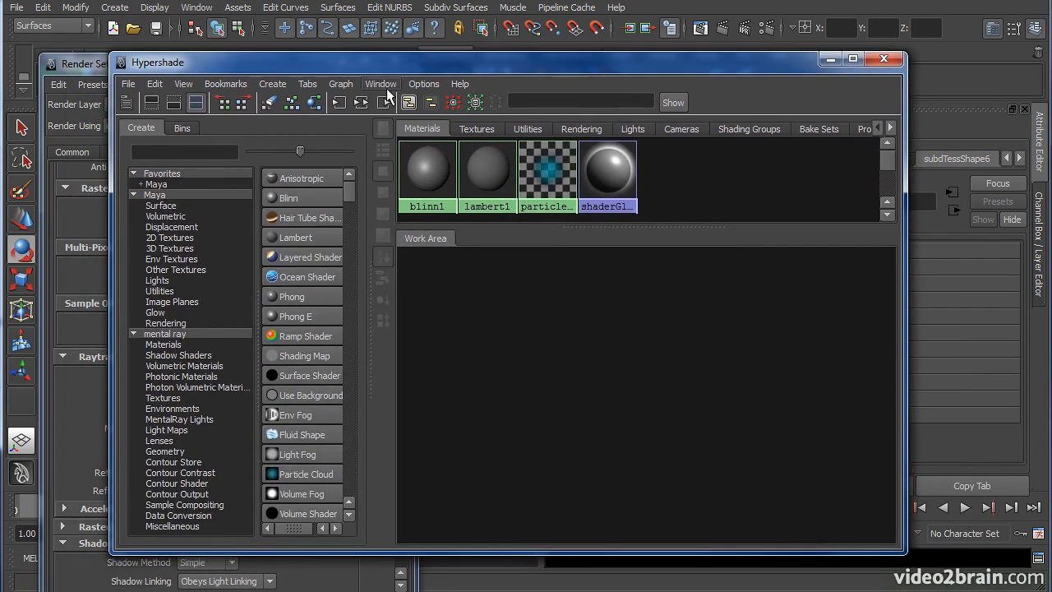
left_click(315, 106)
left_click(541, 376)
- Examine the pear's Blinn material Raytrace Options, including the refraction and reflection limits
left_click_drag(726, 67, 0, 160)
left_click_drag(1013, 355, 1015, 417)
left_click(801, 387)
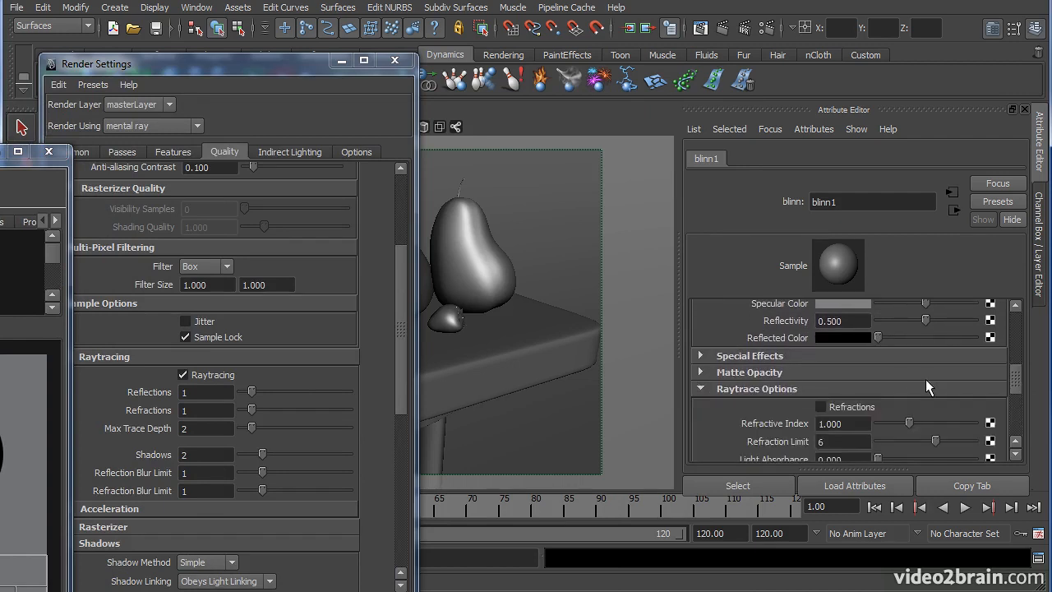
scroll(927, 383, "down", 2)
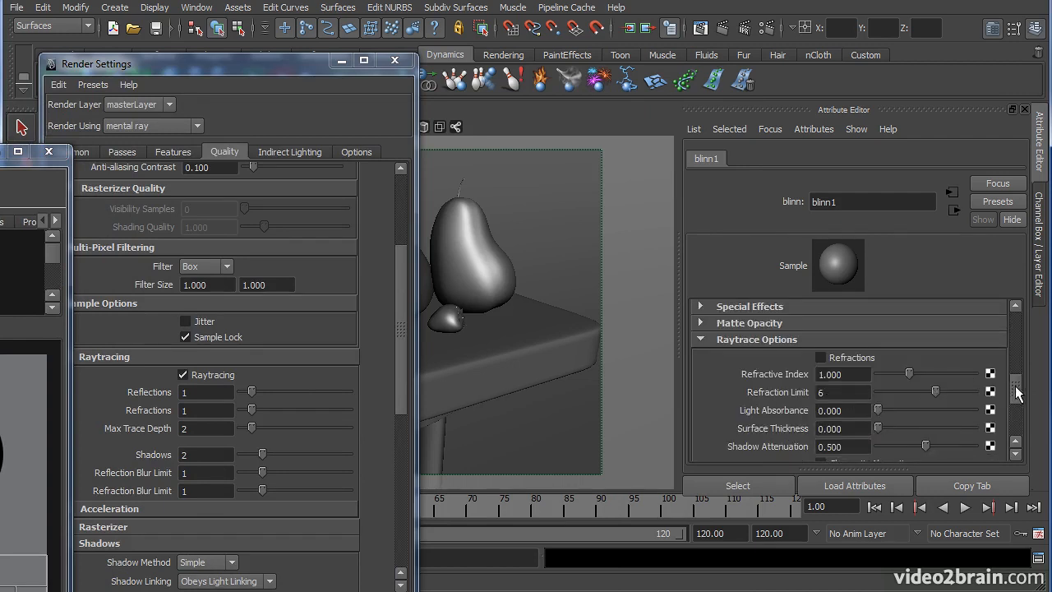
left_click_drag(1018, 393, 1018, 411)
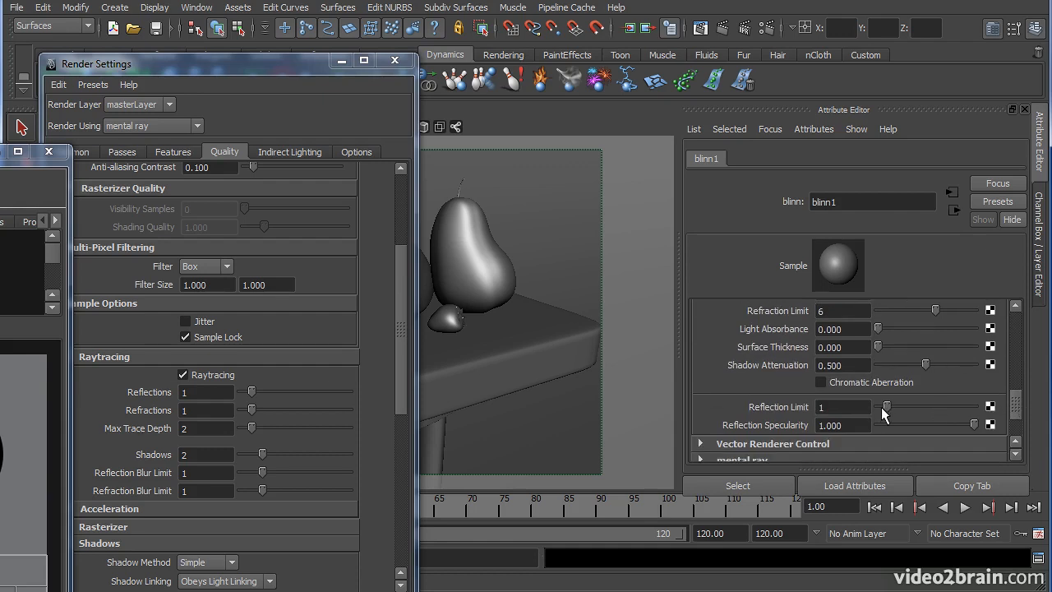
- Review the mental ray Raytracing limits for reflections and refractions, plus the list of available renderers
left_click_drag(143, 65, 197, 34)
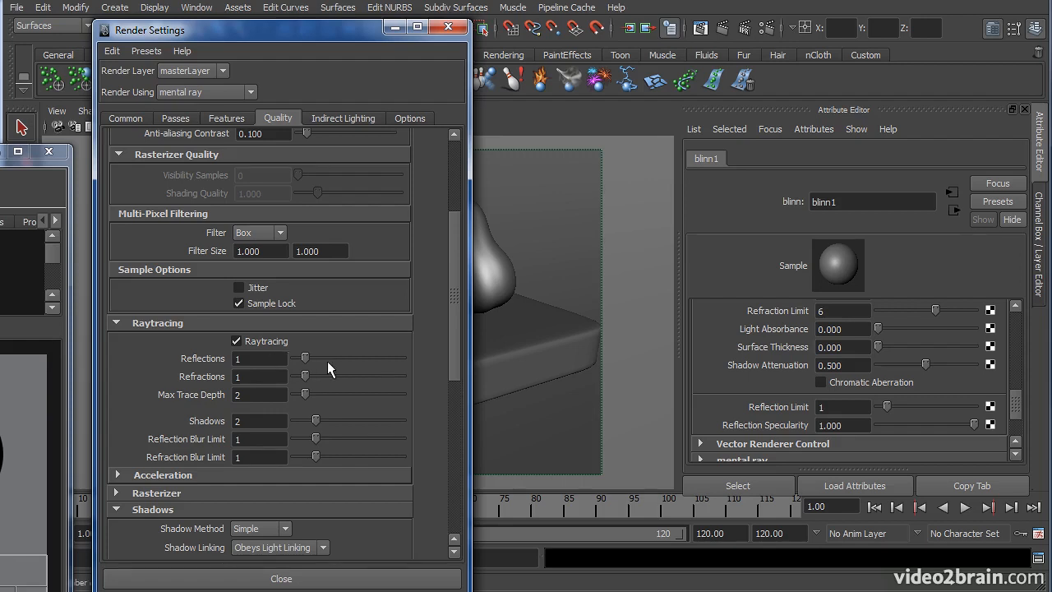
left_click_drag(275, 377, 229, 376)
left_click_drag(316, 31, 0, 247)
left_click_drag(0, 98, 394, 101)
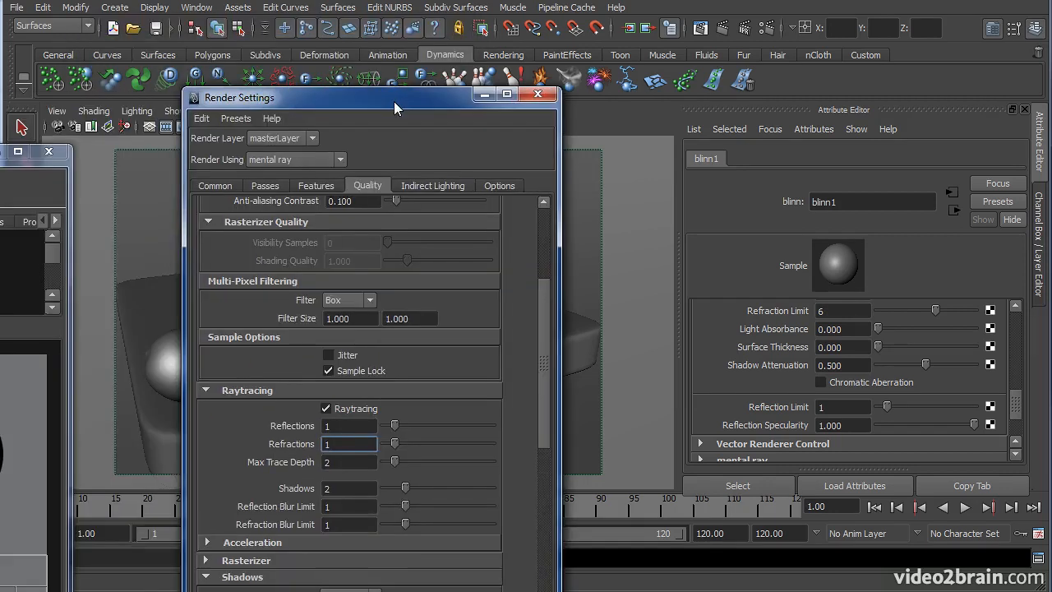
left_click(341, 160)
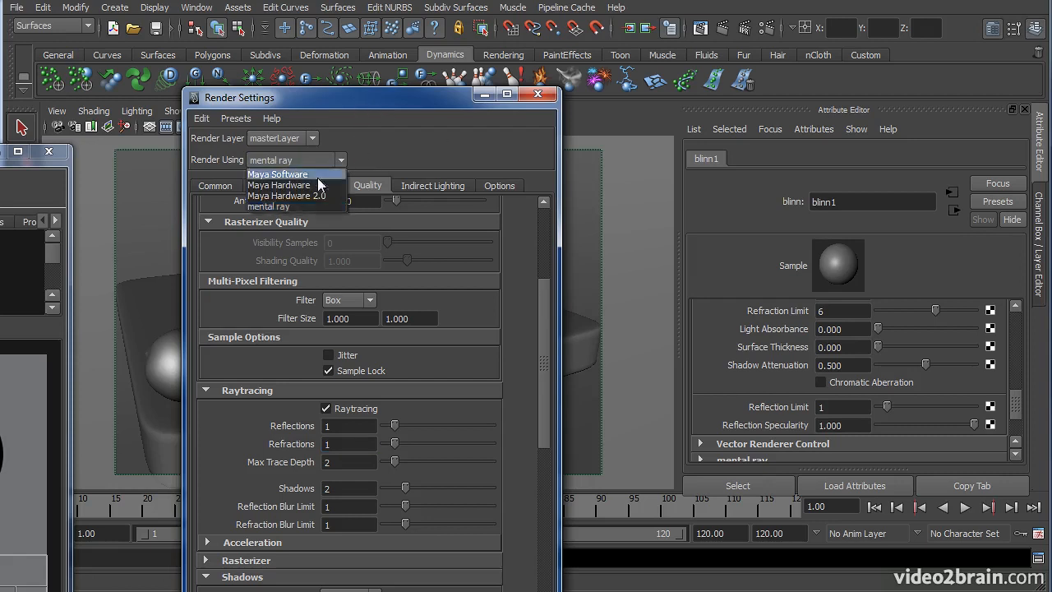
left_click(393, 147)
- Open the Plug-in Manager, look through its list for the mental ray plug-in, and close it again
left_click(194, 7)
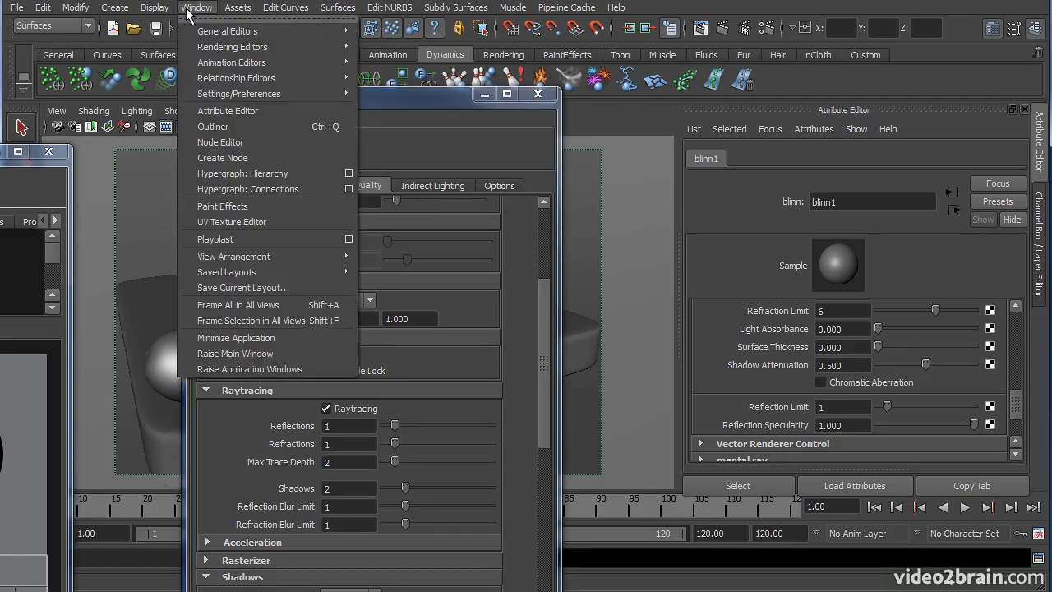
mouse_move(250, 94)
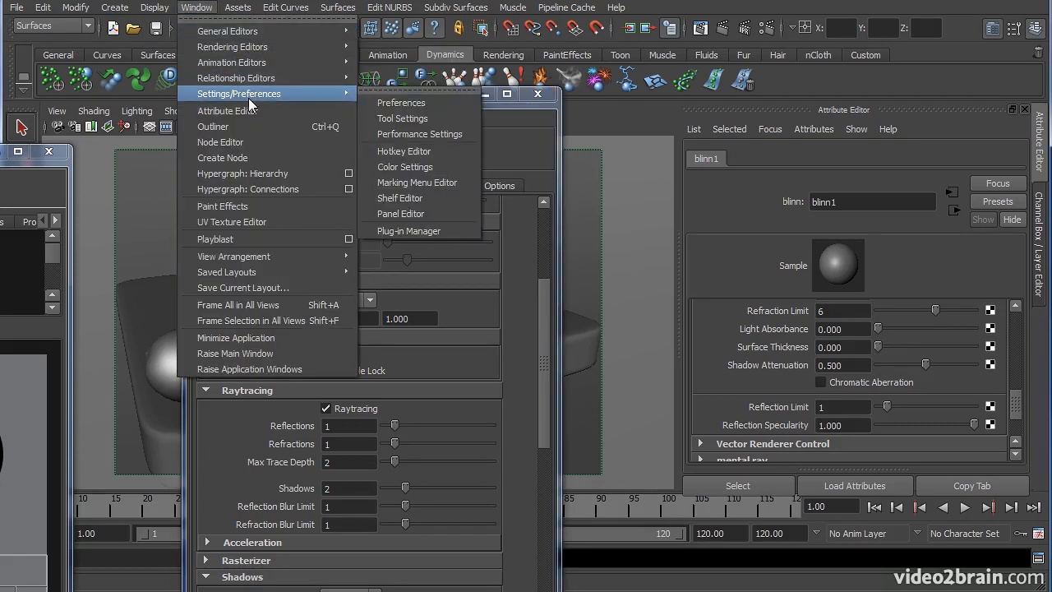
left_click(425, 231)
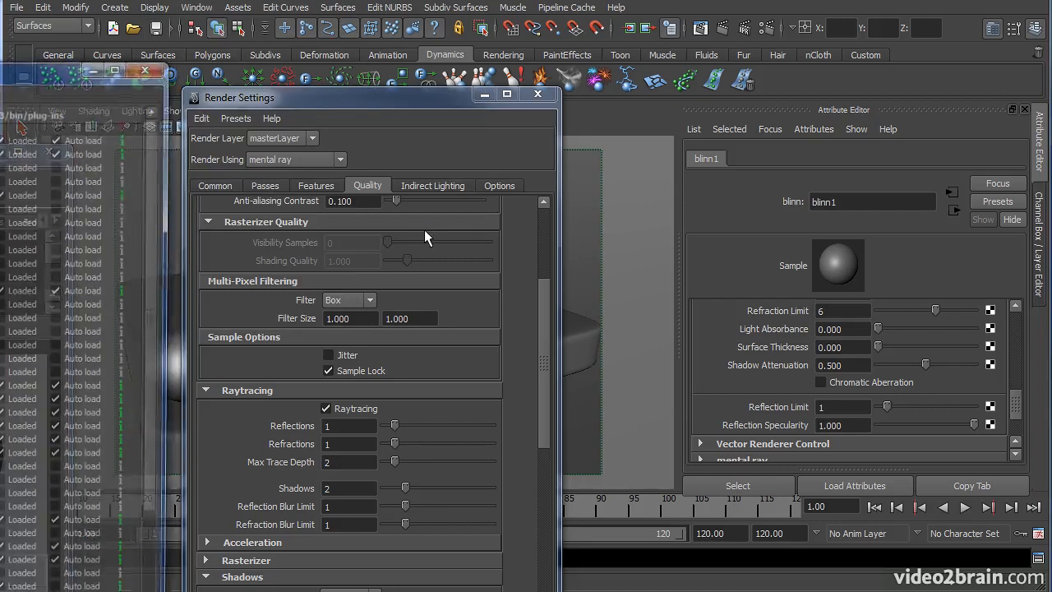
left_click_drag(104, 51, 444, 4)
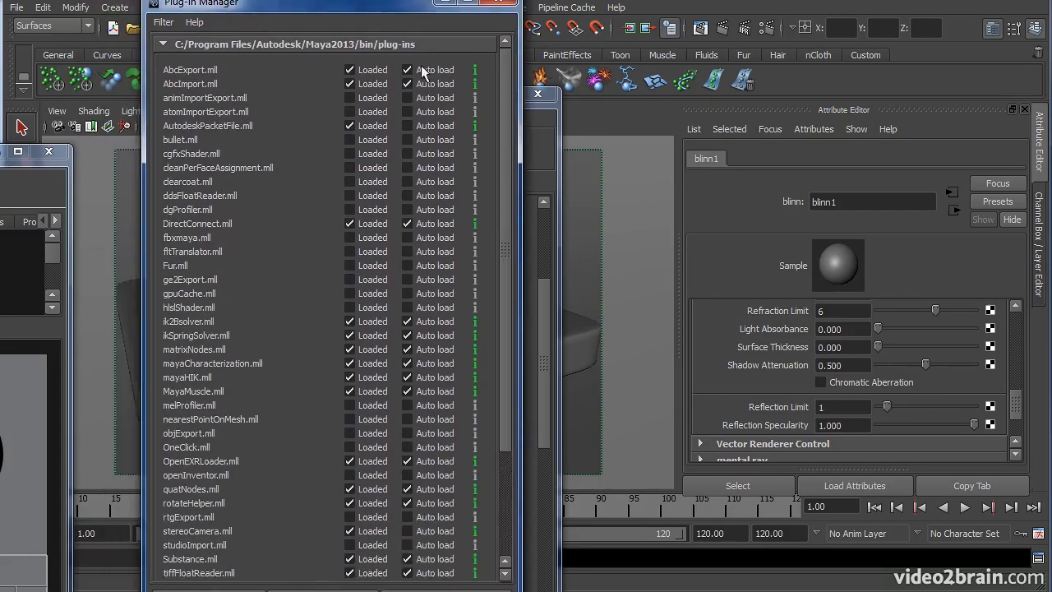
left_click_drag(508, 187, 510, 293)
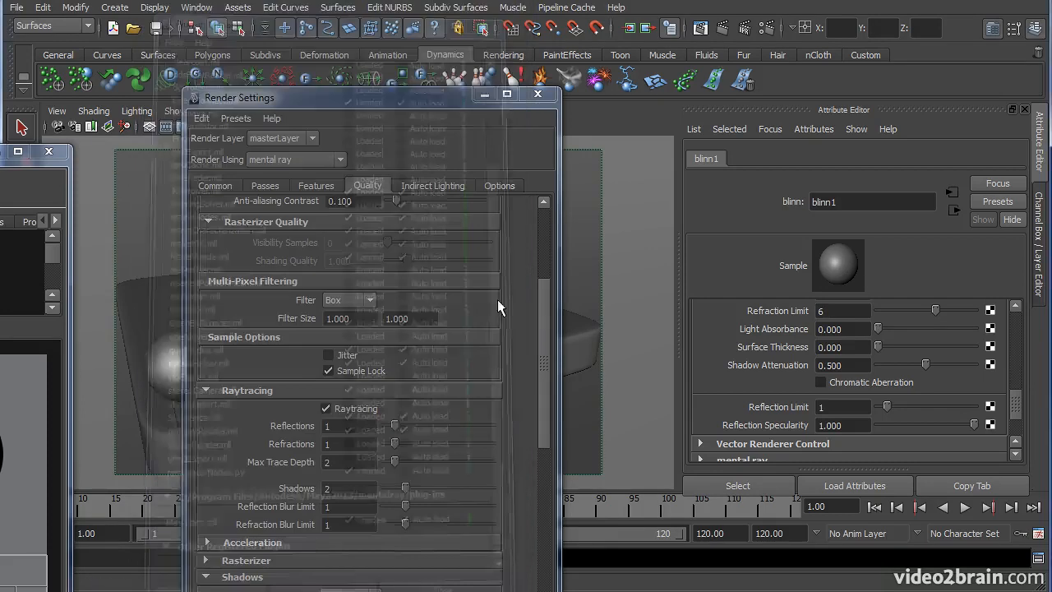
- Check the Render Using choices in the Render Settings, keeping mental ray as the renderer
left_click_drag(362, 115, 352, 18)
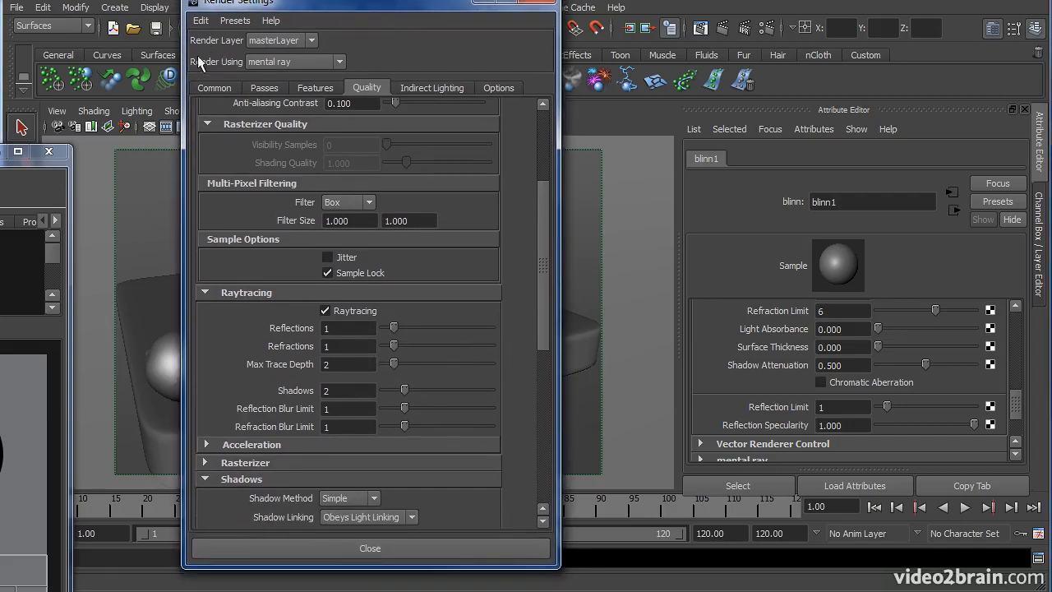
left_click(314, 59)
left_click(406, 49)
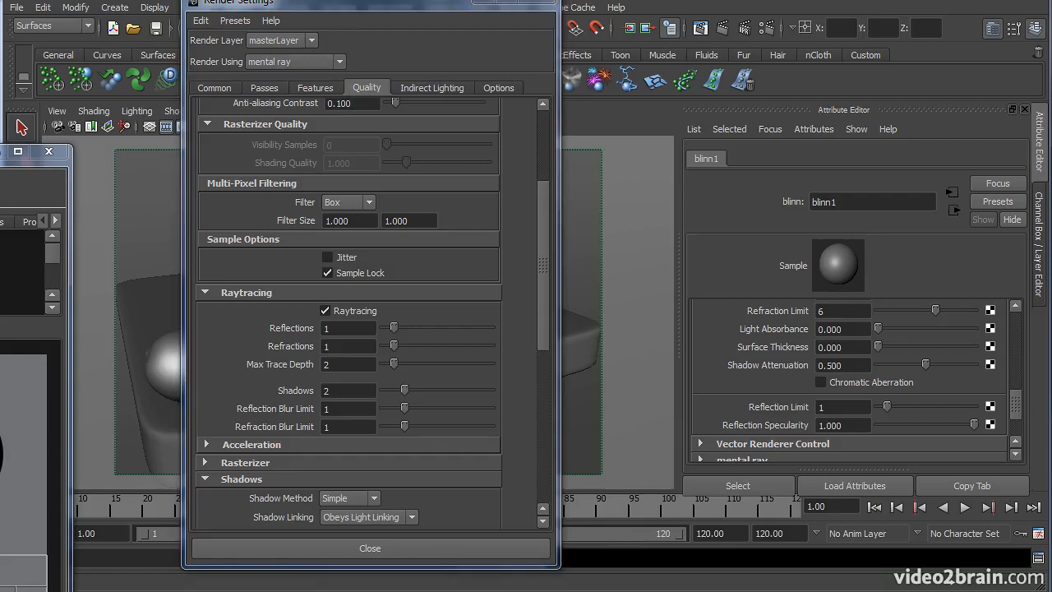
- Bring the Hypershade back into view and look through the mental ray shader nodes, including mia_material
left_click_drag(414, 7, 416, 451)
left_click_drag(0, 154, 786, 92)
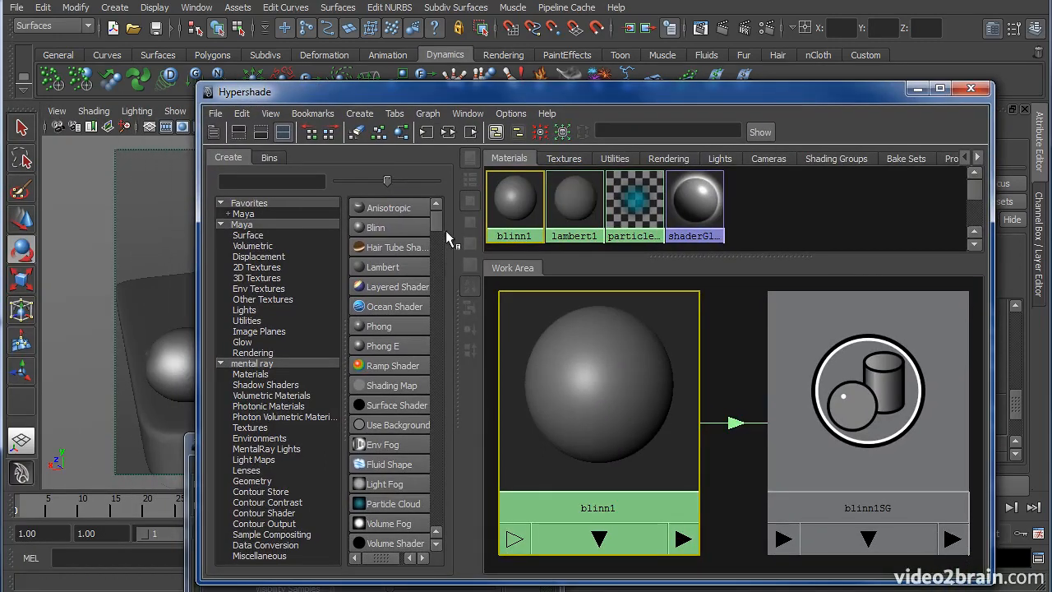
left_click(264, 364)
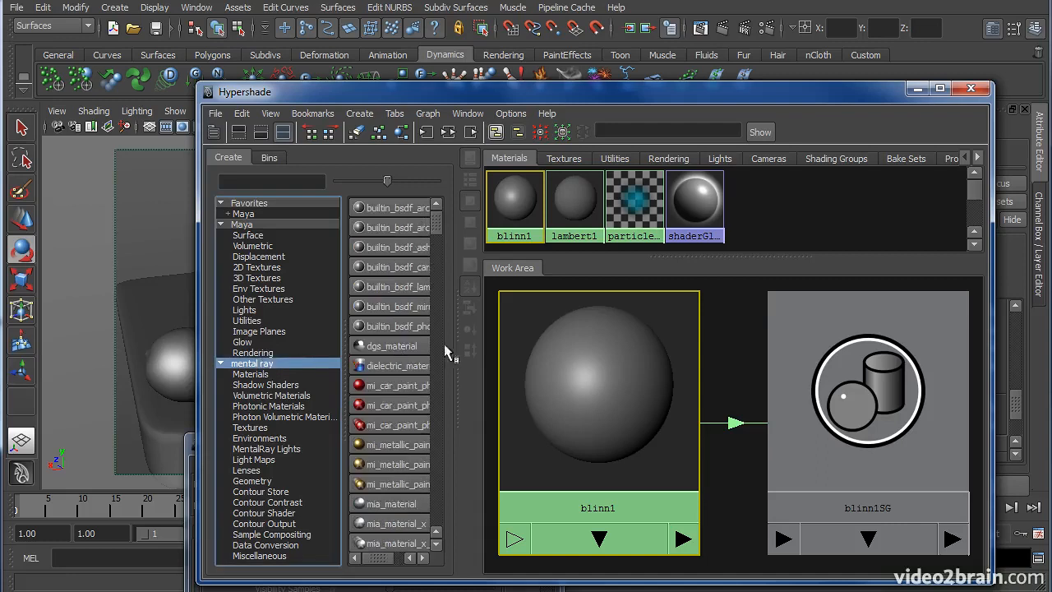
left_click_drag(437, 228, 439, 235)
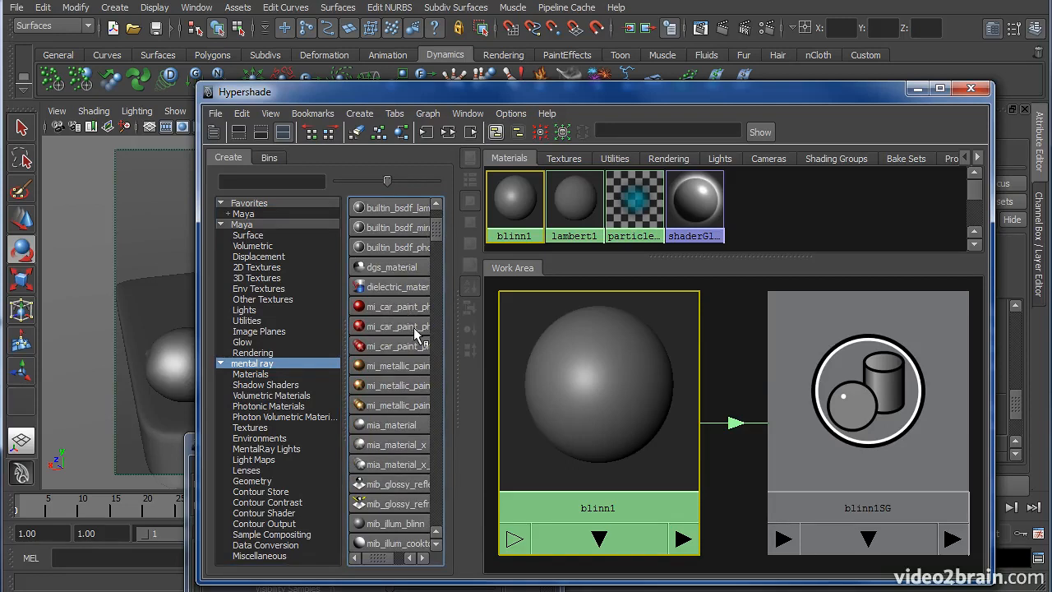
scroll(439, 236, "down", 1)
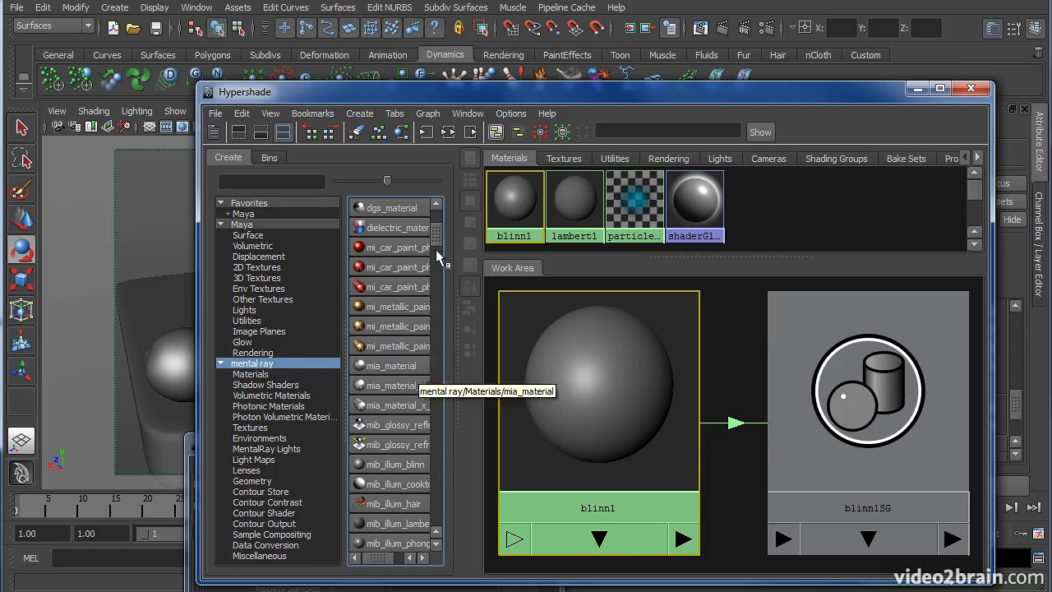
mouse_move(438, 238)
left_mouse_down()
mouse_move(439, 248)
mouse_move(437, 229)
mouse_move(437, 252)
mouse_move(437, 220)
left_mouse_up()
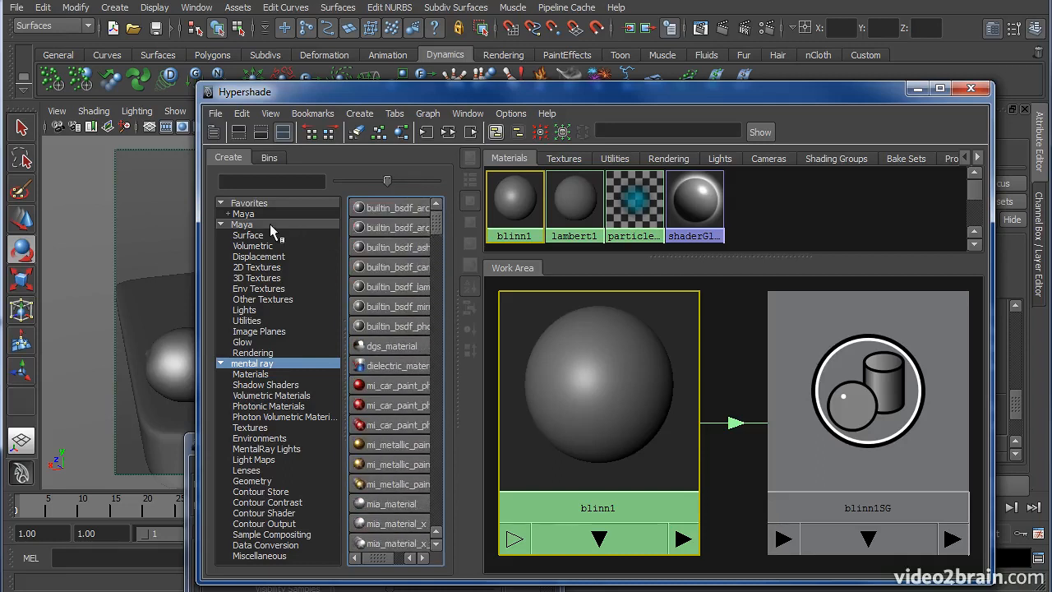
- Show the standard Maya shader nodes in the Hypershade, and move the Hypershade aside
left_click(272, 227)
left_click(438, 232)
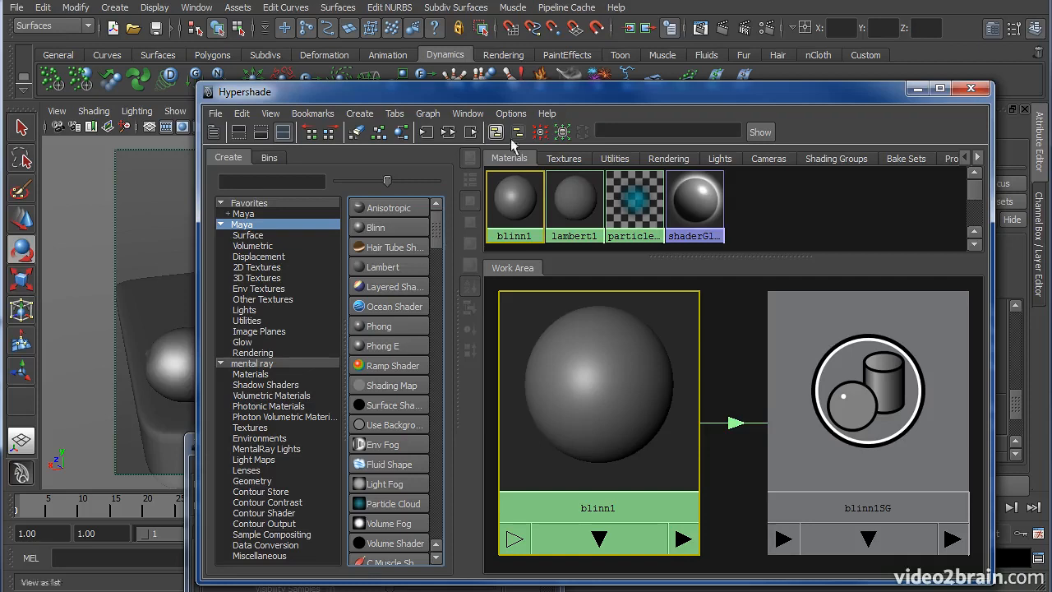
left_click_drag(587, 98, 459, 86)
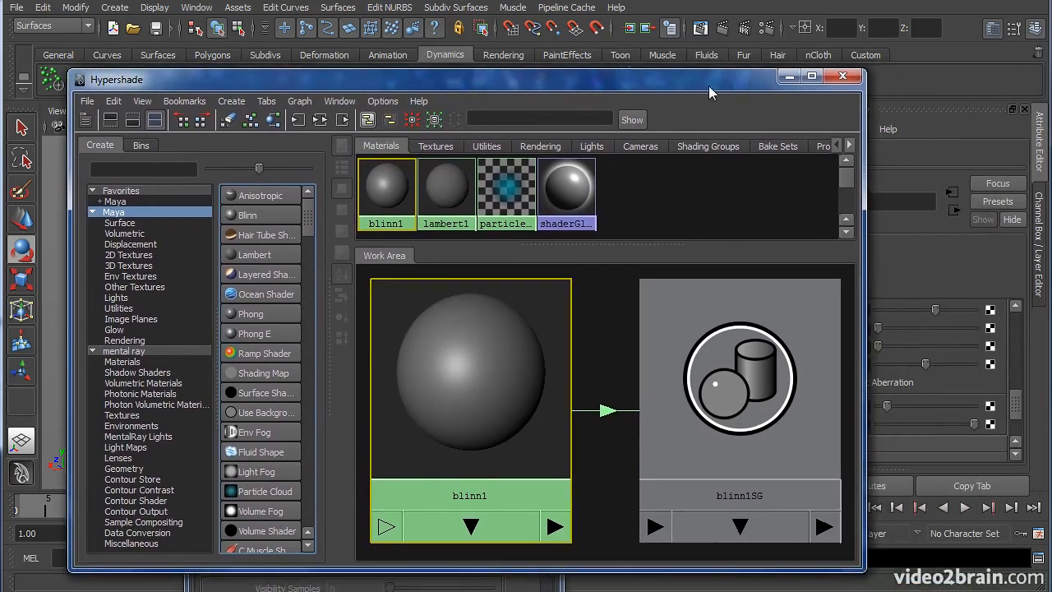
left_click_drag(717, 75, 0, 329)
- Examine the mental ray Indirect Lighting settings for Global Illumination and Final Gathering, and move the Render Settings aside
left_click_drag(427, 448, 419, 17)
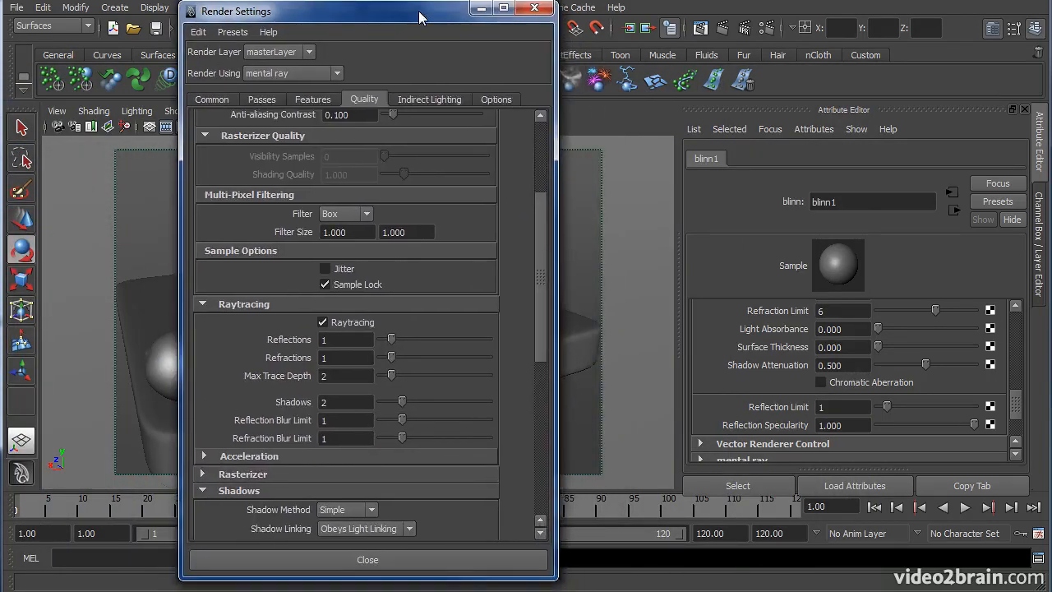
left_click(430, 99)
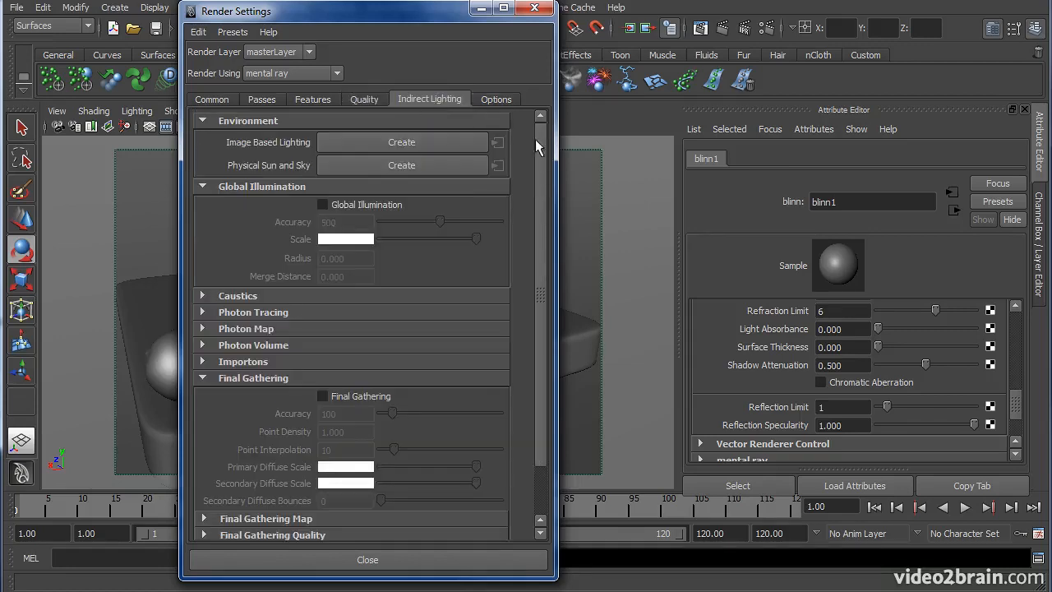
left_click_drag(540, 138, 540, 180)
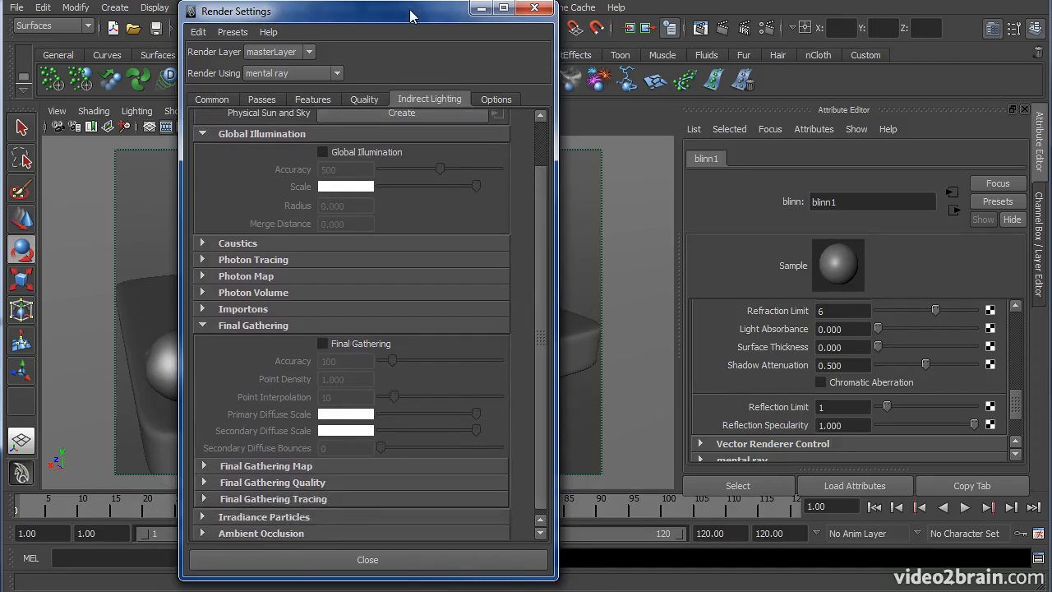
left_click_drag(410, 16, 0, 116)
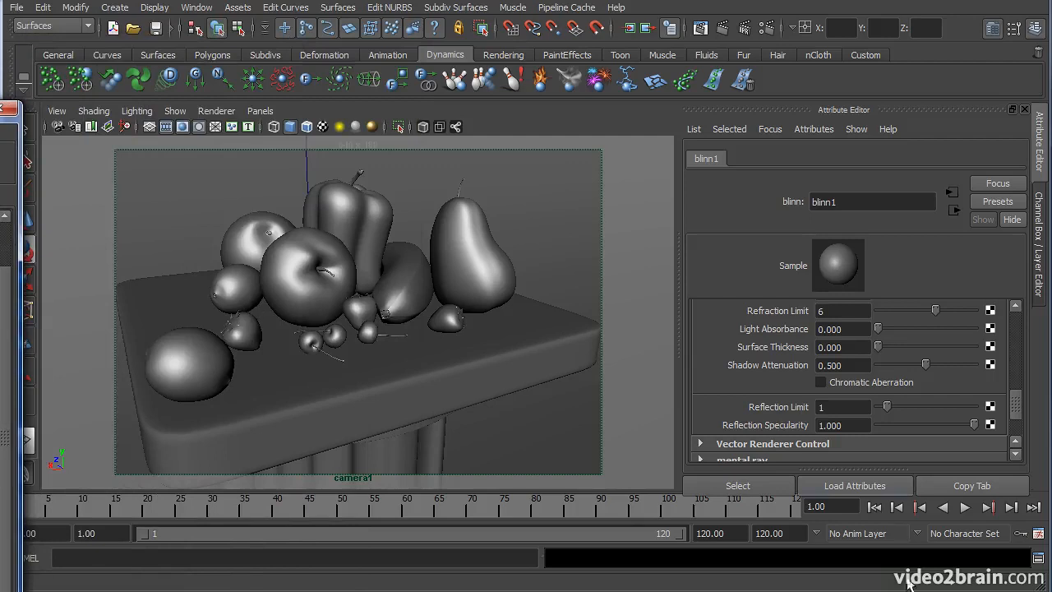
- Assign a new Lambert material to the bell pepper and raise its Incandescence to full white
left_click(632, 364)
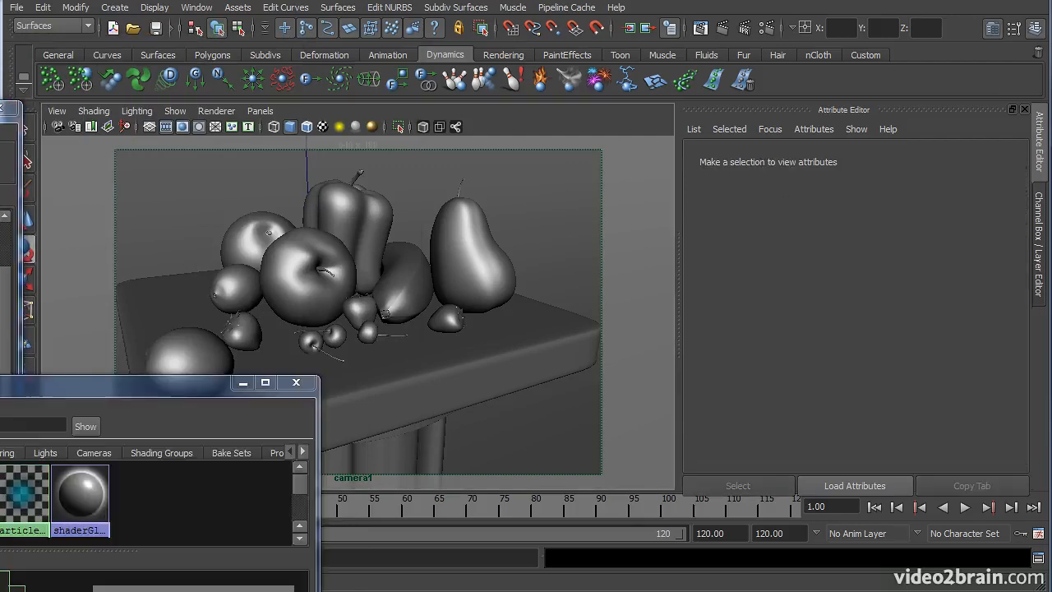
left_click(377, 208)
left_click_drag(154, 387, 454, 109)
right_click_drag(206, 388, 210, 354)
left_click_drag(462, 107, 133, 180)
left_click(79, 359)
left_click_drag(878, 395, 1019, 396)
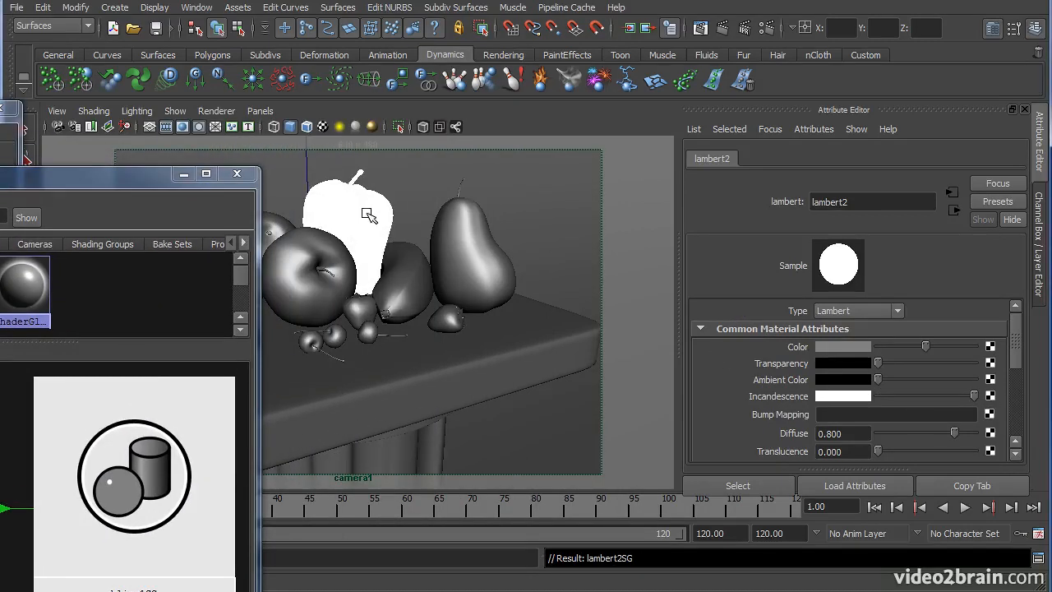
- Move the Hypershade aside, render the camera1 view with the glowing bell pepper, and clear the render window from the viewport
left_click_drag(140, 177, 92, 465)
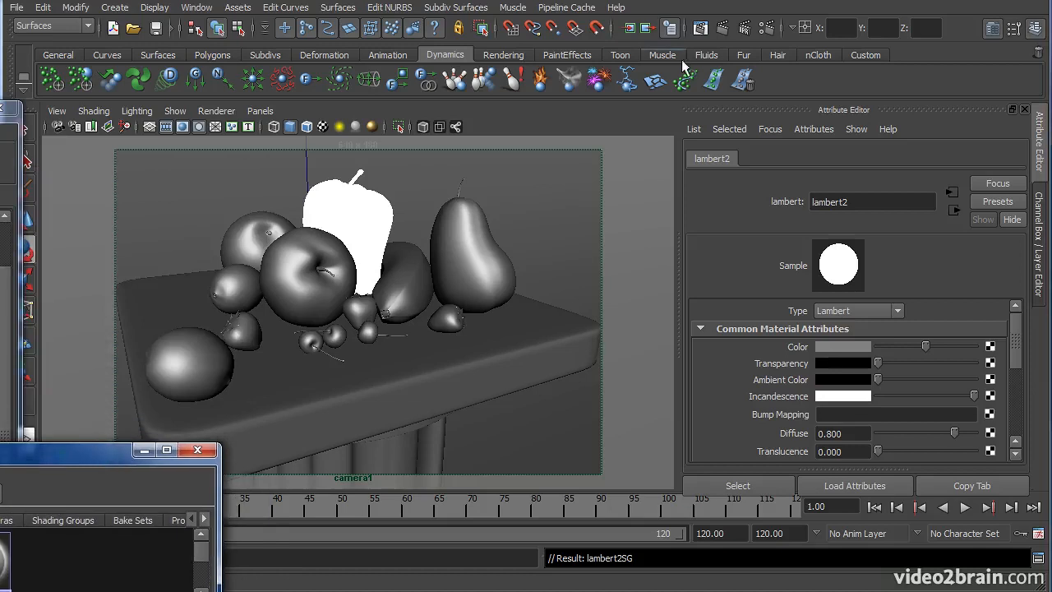
left_click(613, 127)
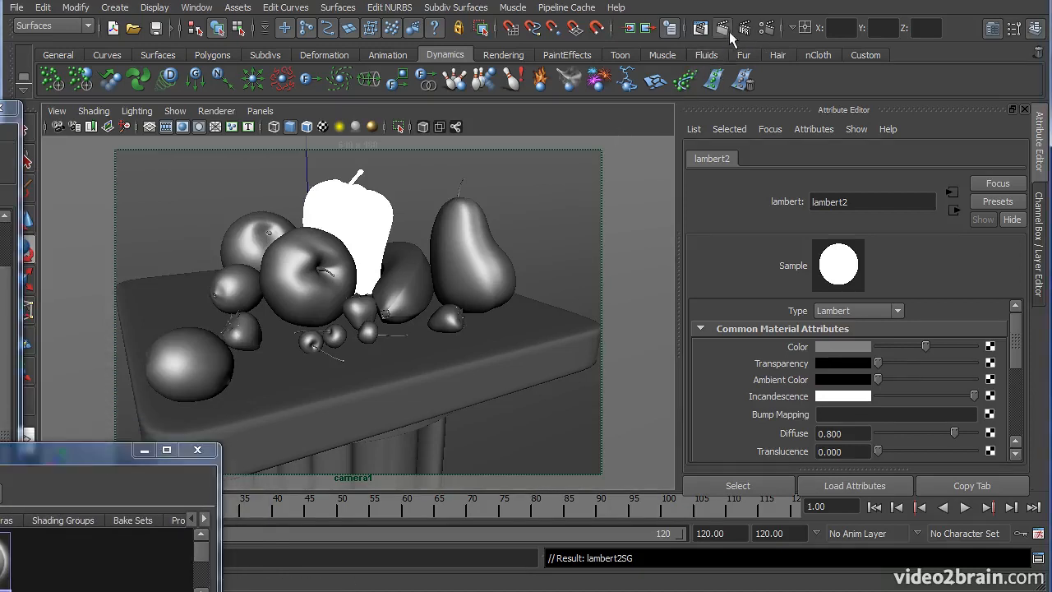
left_click(724, 30)
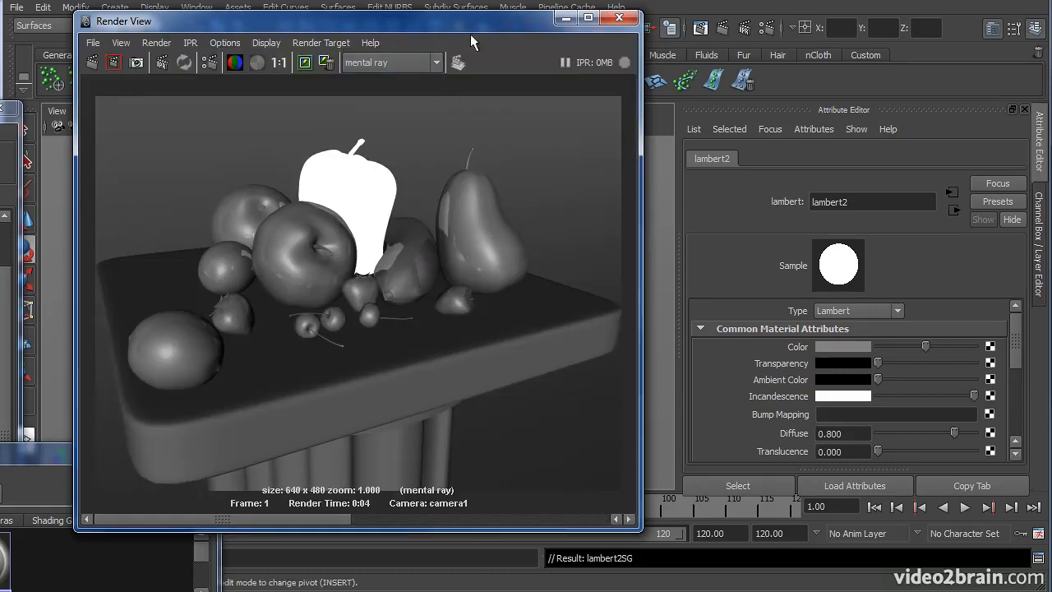
left_click_drag(464, 31, 419, 582)
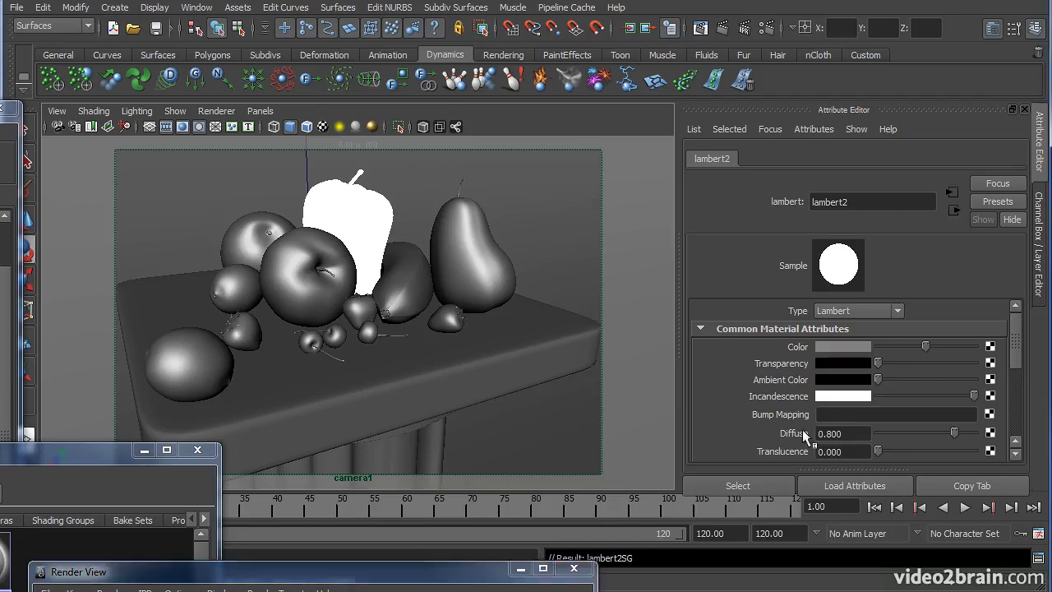
- Set the directional light's intensity to 0 and render the camera1 view again
key("space")
left_click_drag(528, 364, 643, 347, "alt")
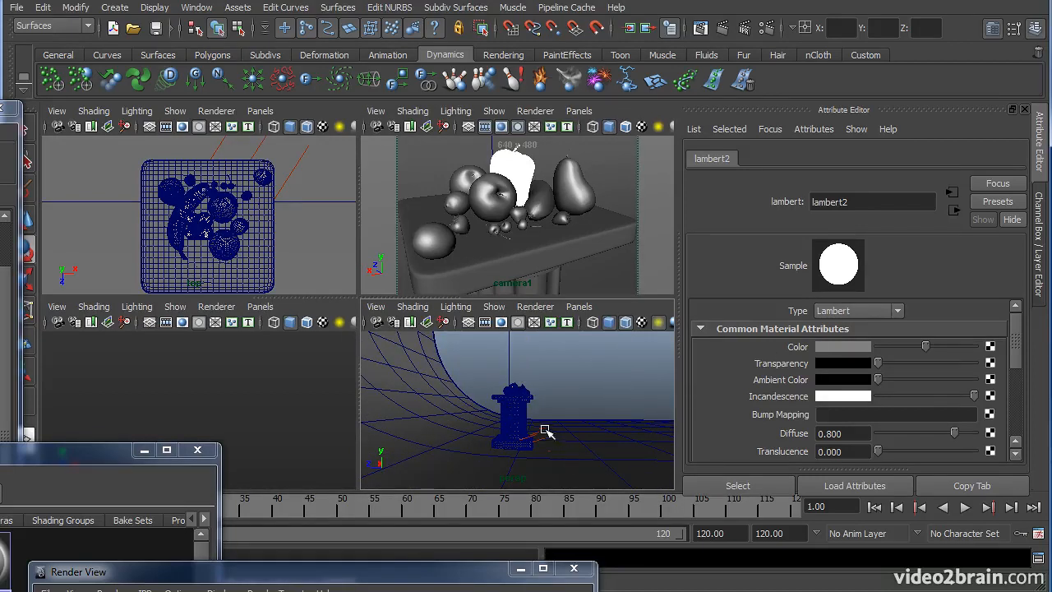
left_click(546, 430)
left_click_drag(888, 362, 822, 370)
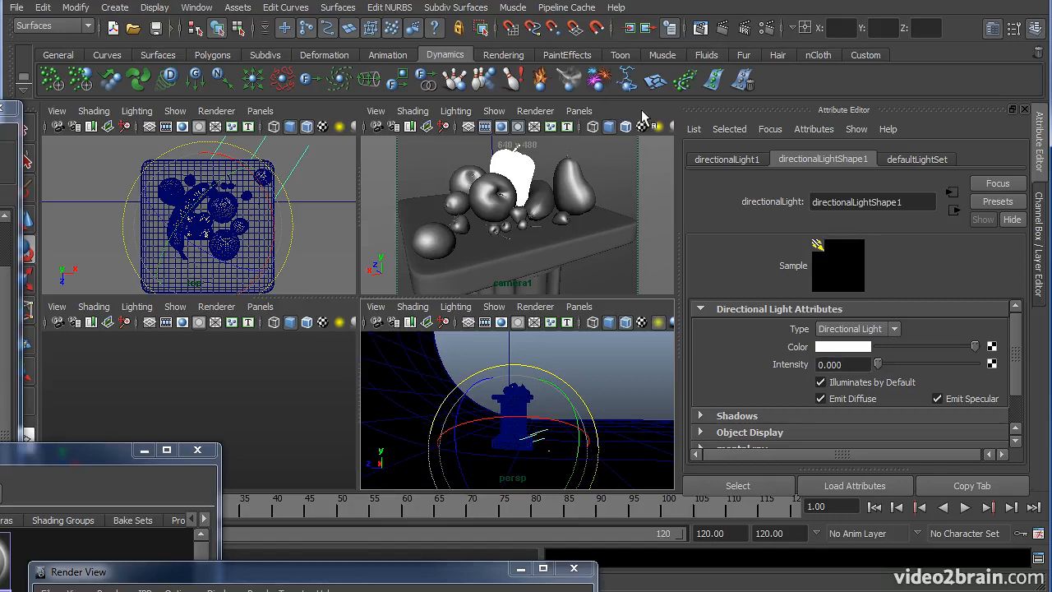
key("space")
left_click_drag(303, 574, 463, 17)
left_click(298, 56)
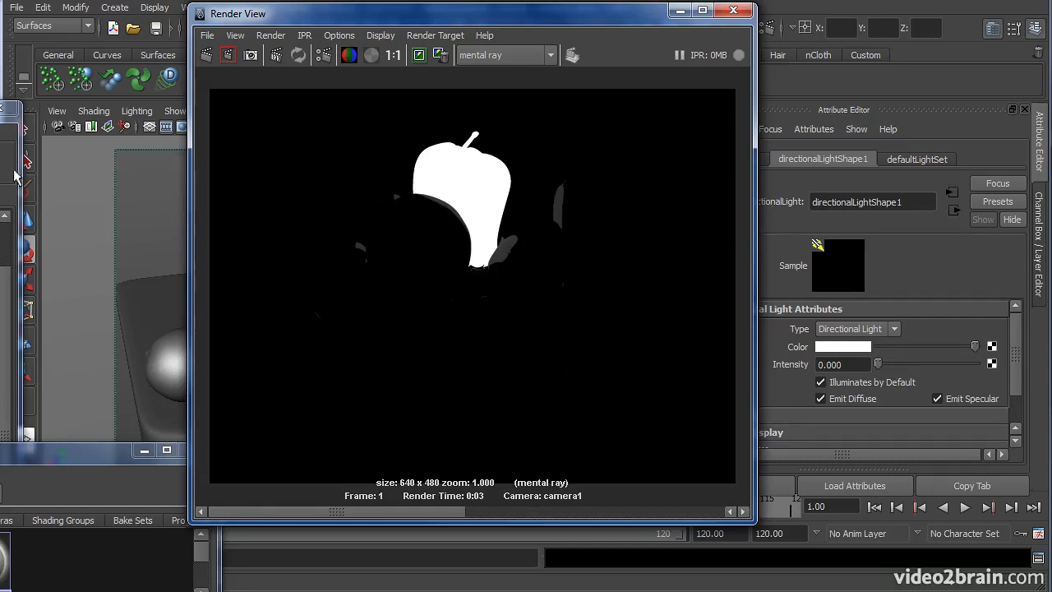
- Enable Final Gathering in the mental ray Indirect Lighting settings and render the camera1 view again
left_click_drag(258, 115, 271, 11)
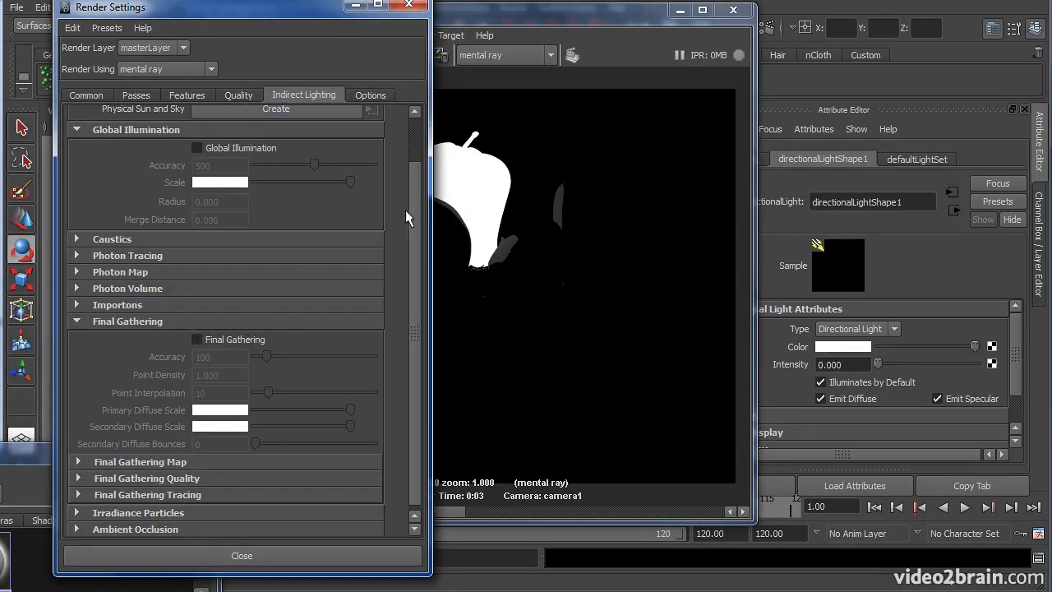
scroll(406, 210, "up", 2)
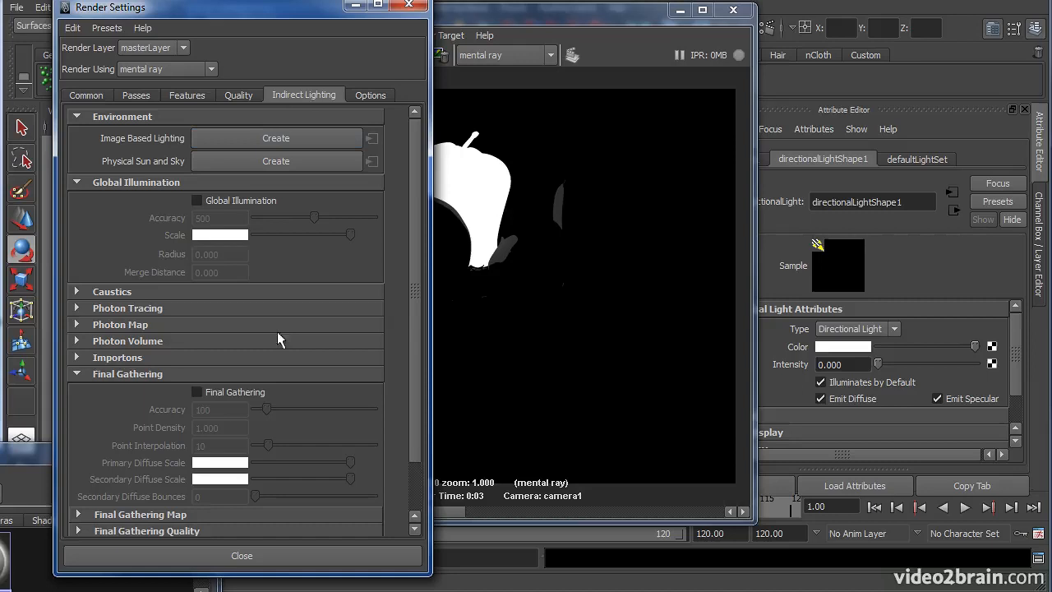
left_click(196, 392)
left_click_drag(310, 10, 0, 10)
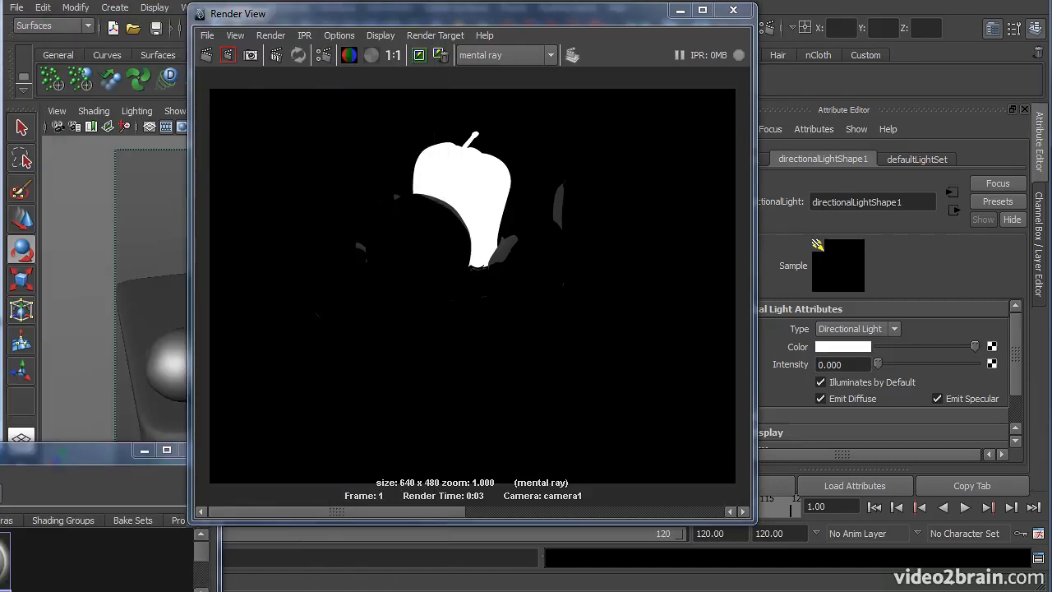
left_click(207, 56)
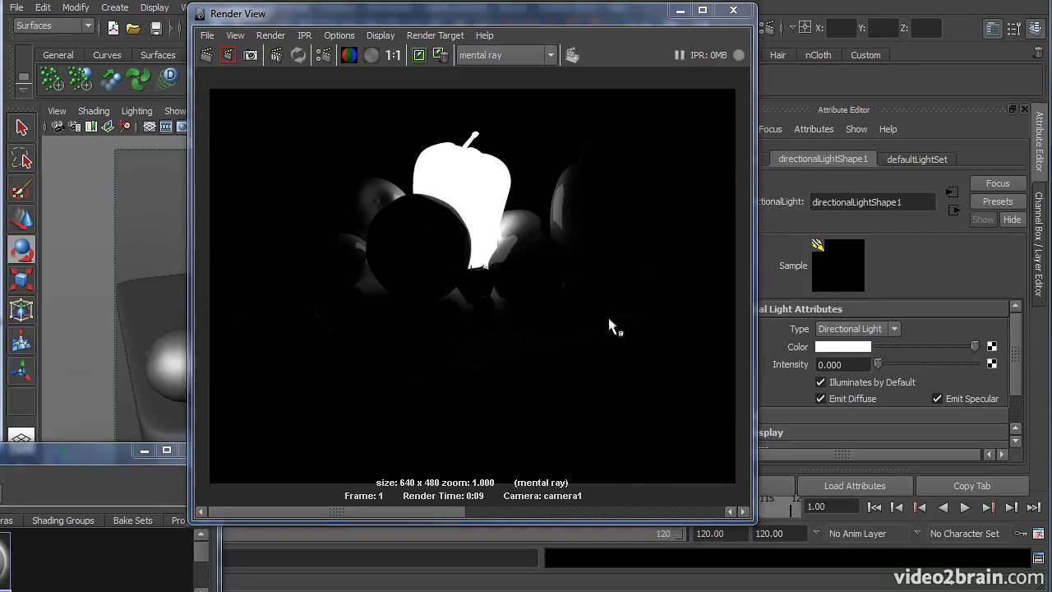
- Examine the mental ray Quality settings for raytracing and anti-aliasing, and move the Render Settings aside
left_click(324, 55)
left_click_drag(257, 63, 351, 20)
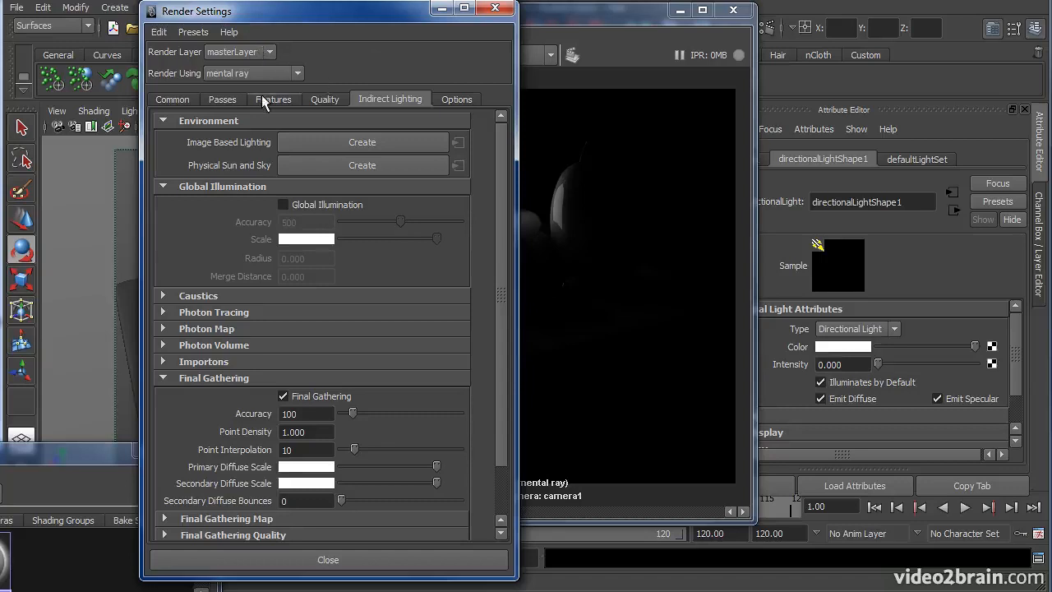
left_click(320, 96)
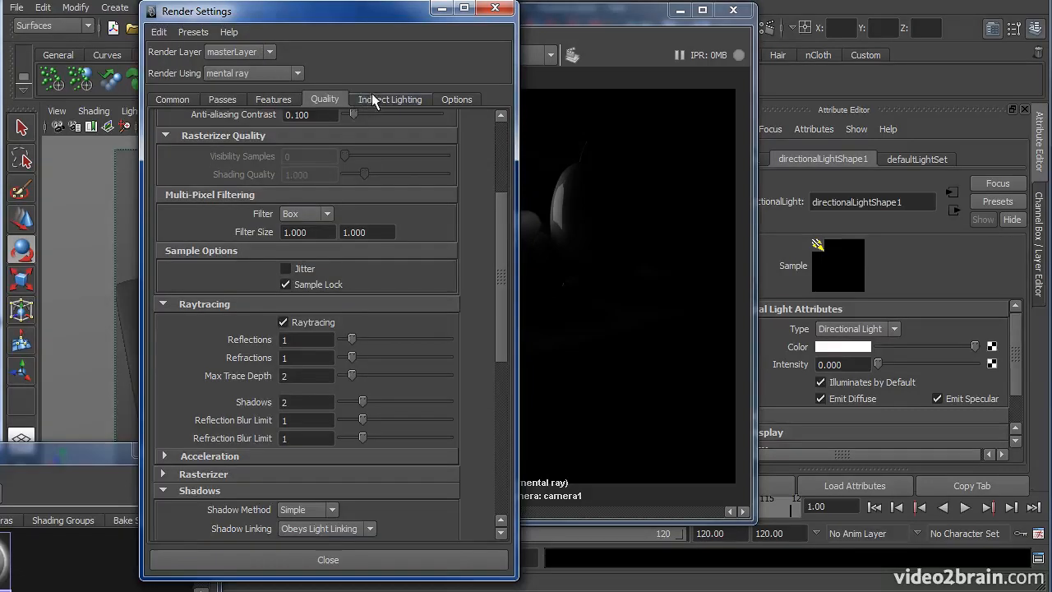
left_click_drag(503, 233, 502, 146)
left_click_drag(404, 26, 65, 53)
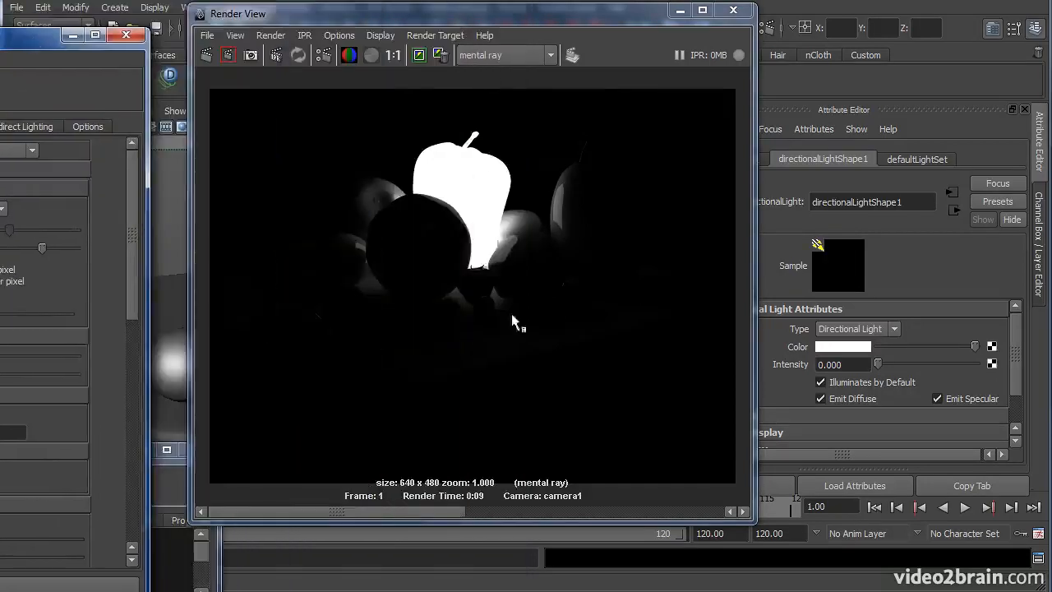